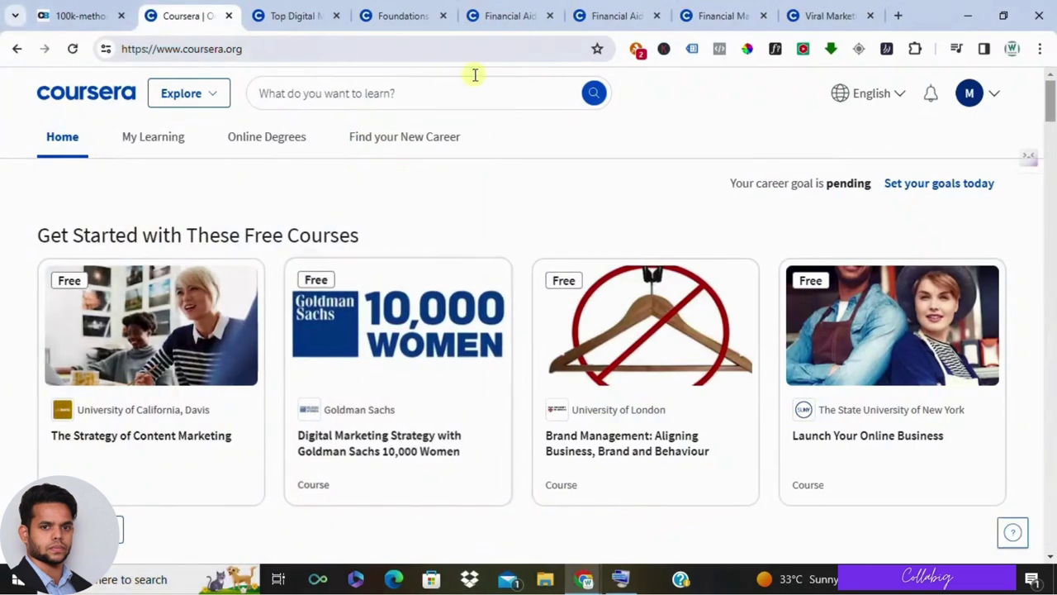
# Leave the Coursera free-courses row and bring up the Collabig 100k-method page.
pyautogui.click(324, 346)
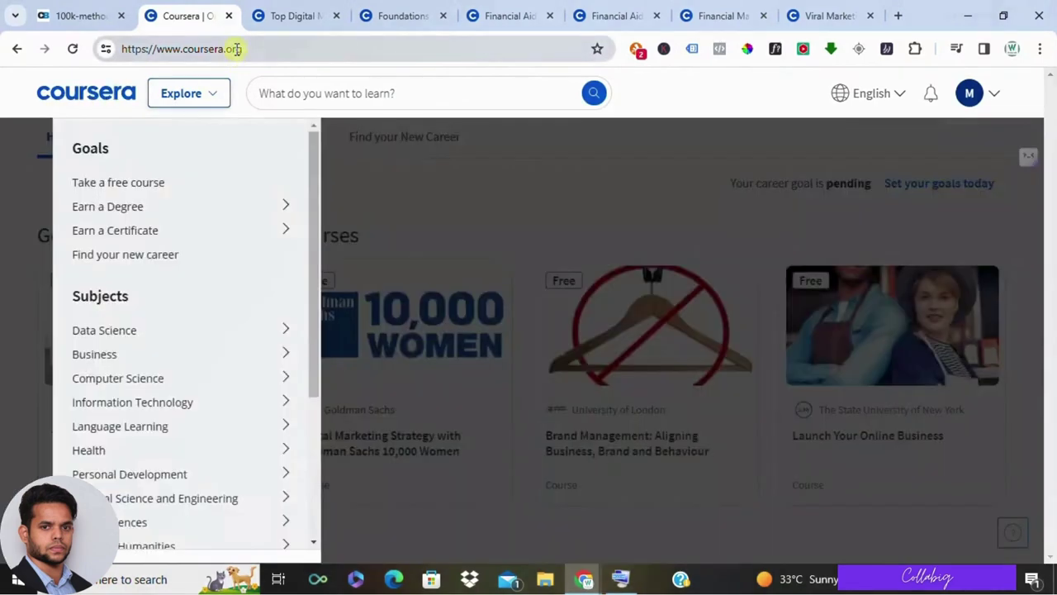
pyautogui.click(236, 49)
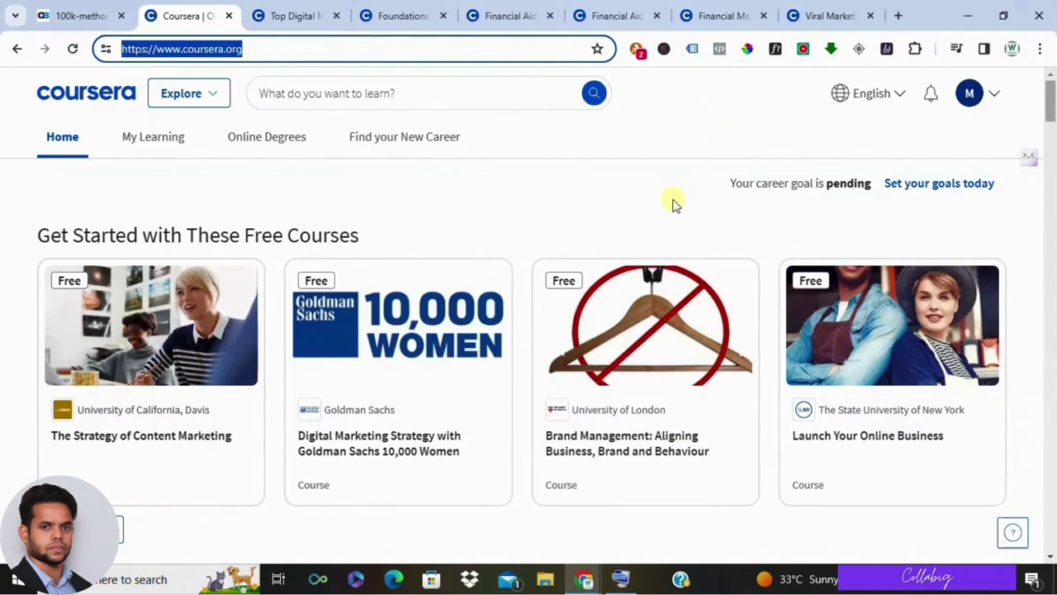
pyautogui.click(578, 190)
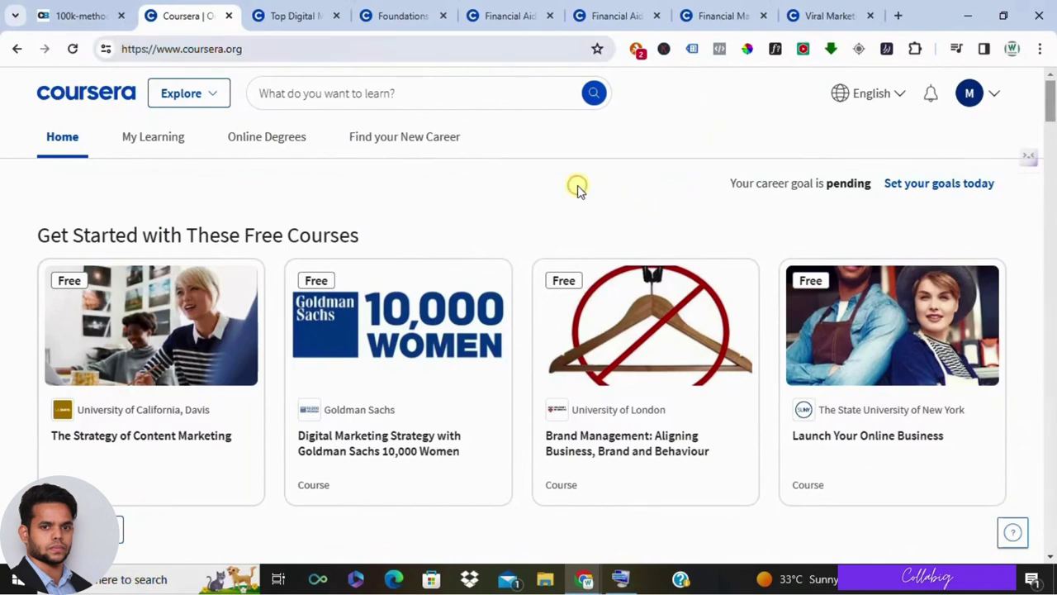
pyautogui.click(80, 8)
pyautogui.moveTo(220, 263); pyautogui.dragTo(349, 267)
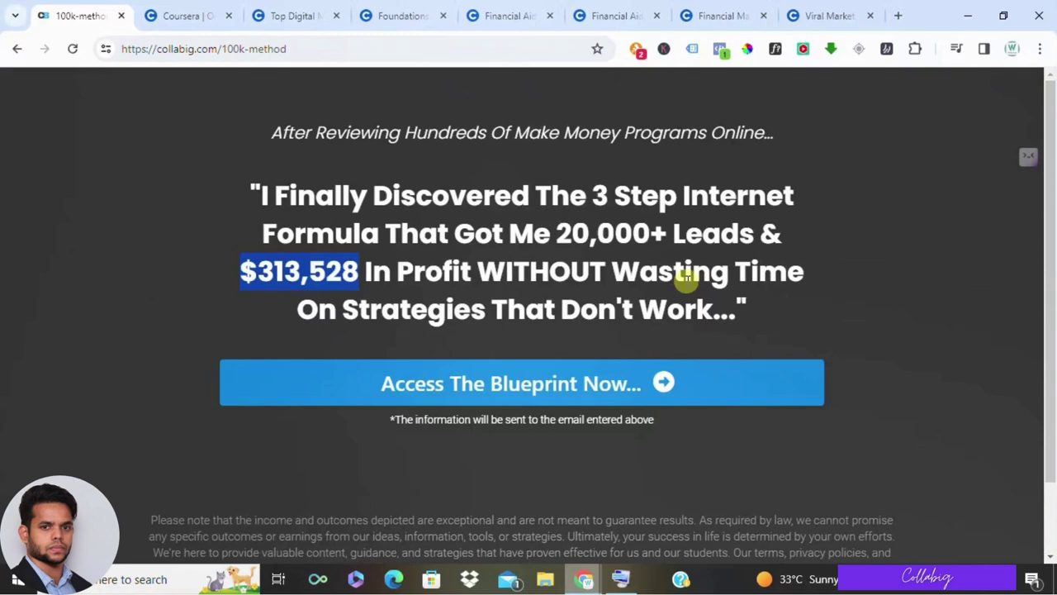
pyautogui.click(102, 258)
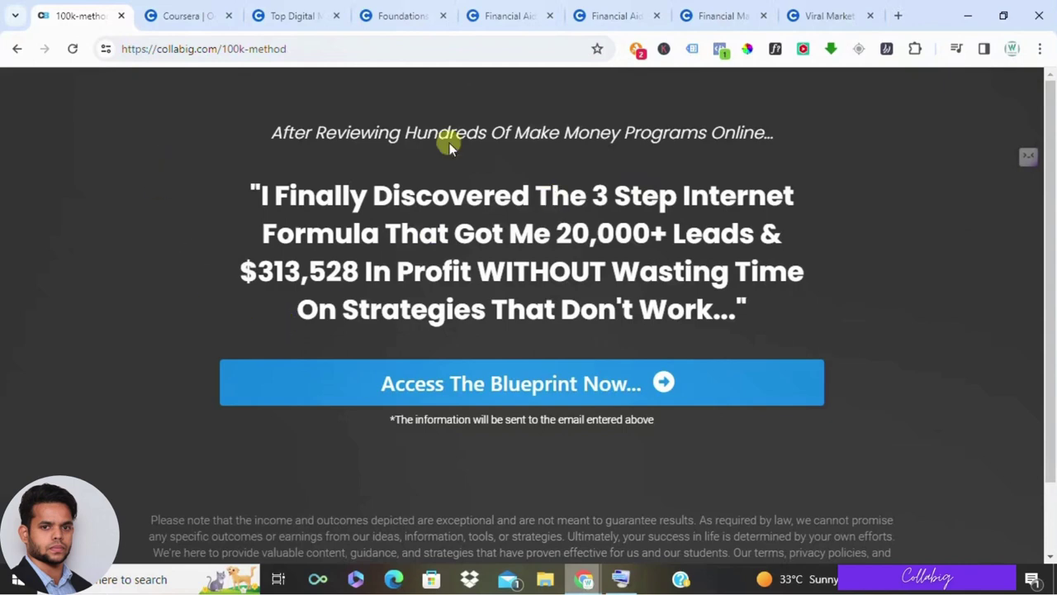
pyautogui.scroll(-1, 204, 207)
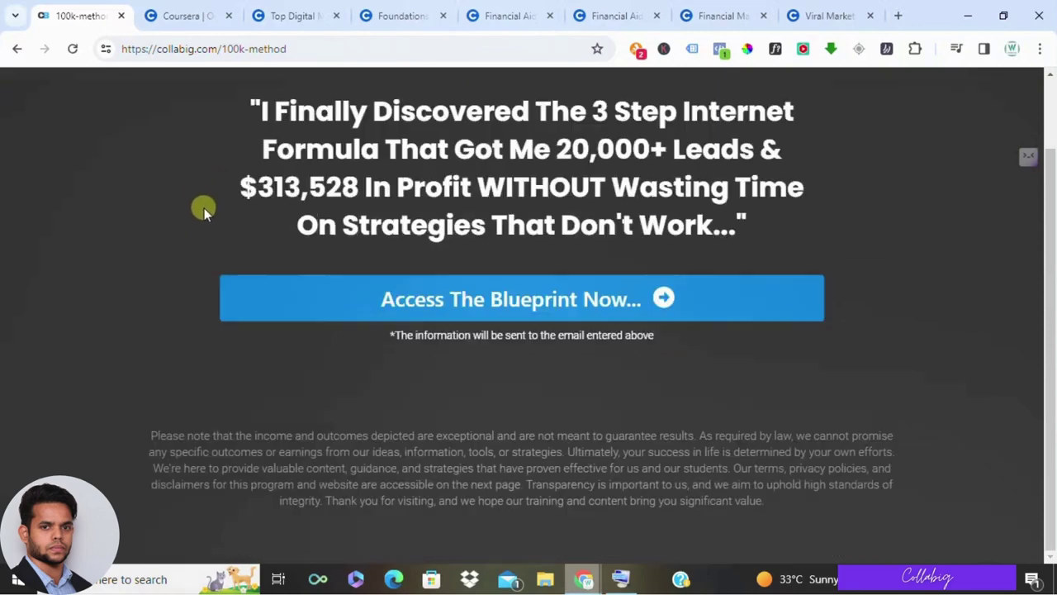
pyautogui.scroll(1, 211, 213)
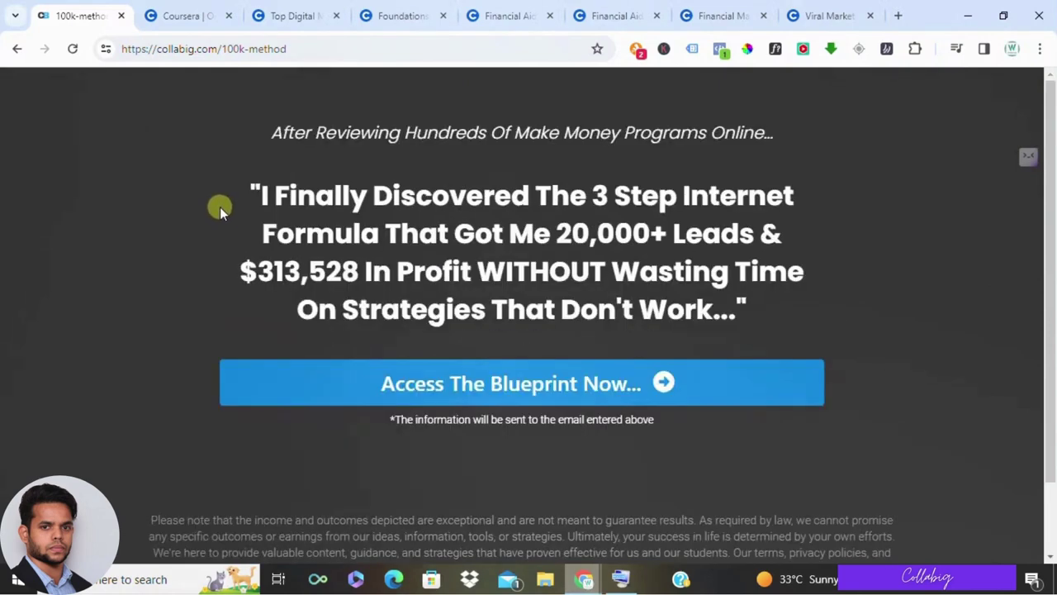
# Browse the Coursera home page, then show the 'digital marketing' search results (541 results).
pyautogui.click(189, 6)
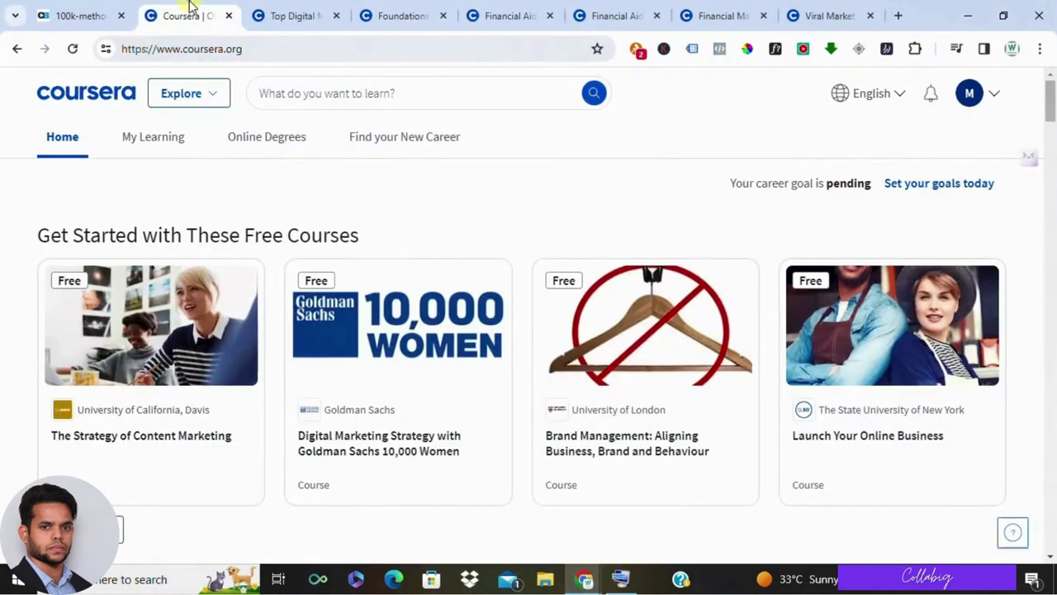
pyautogui.click(178, 93)
pyautogui.click(197, 49)
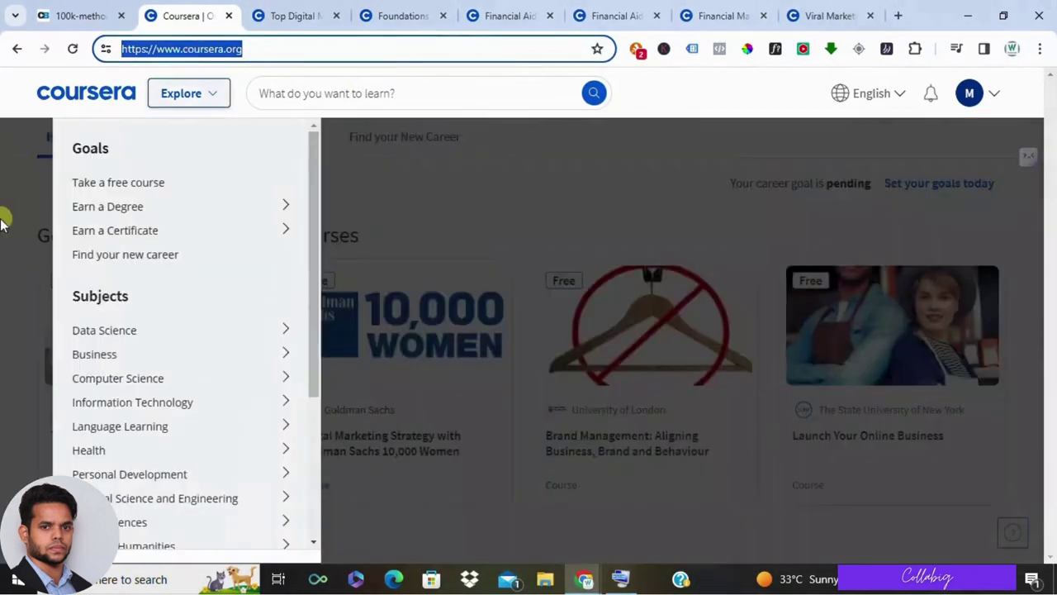
pyautogui.scroll(-10, 275, 307)
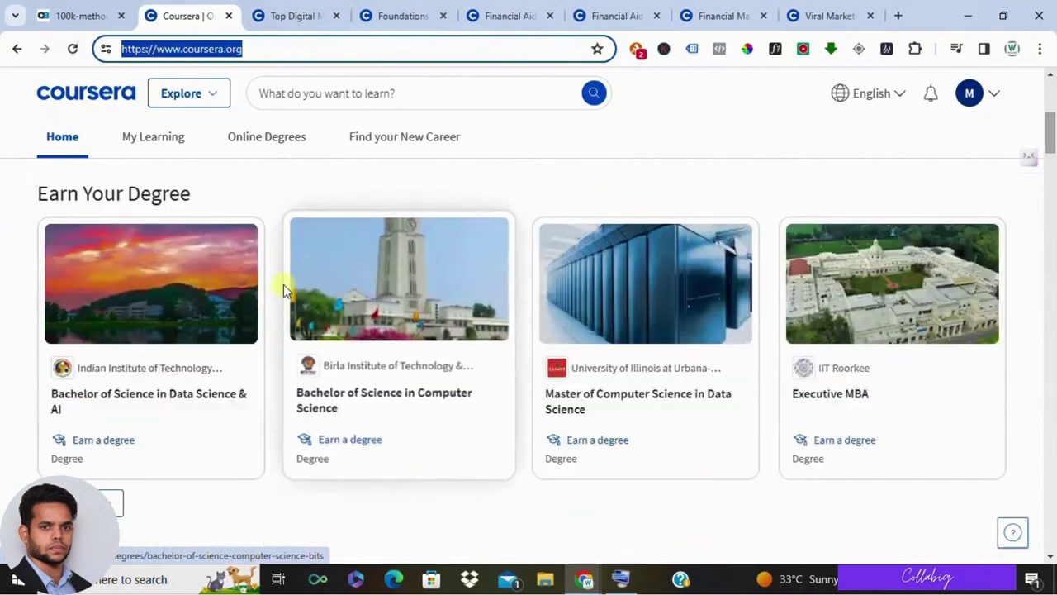
pyautogui.scroll(-10, 344, 329)
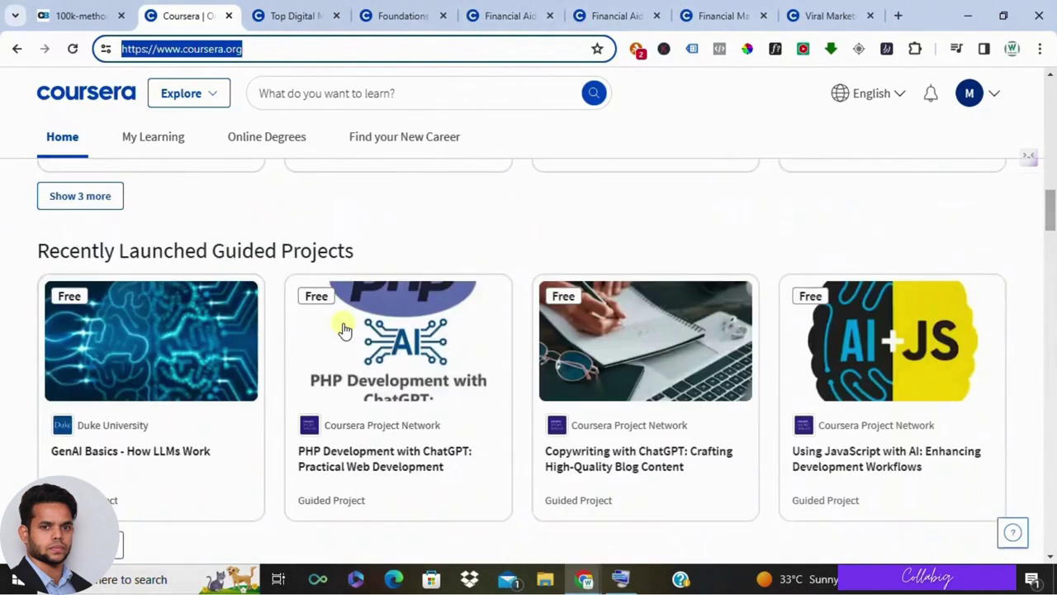
pyautogui.scroll(-2, 344, 330)
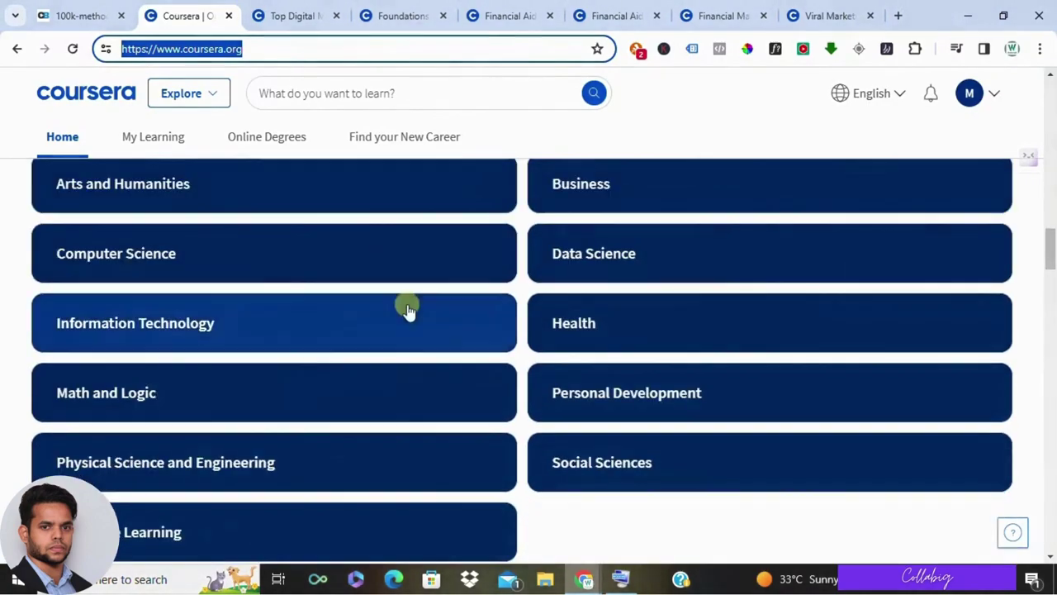
pyautogui.scroll(1, 198, 344)
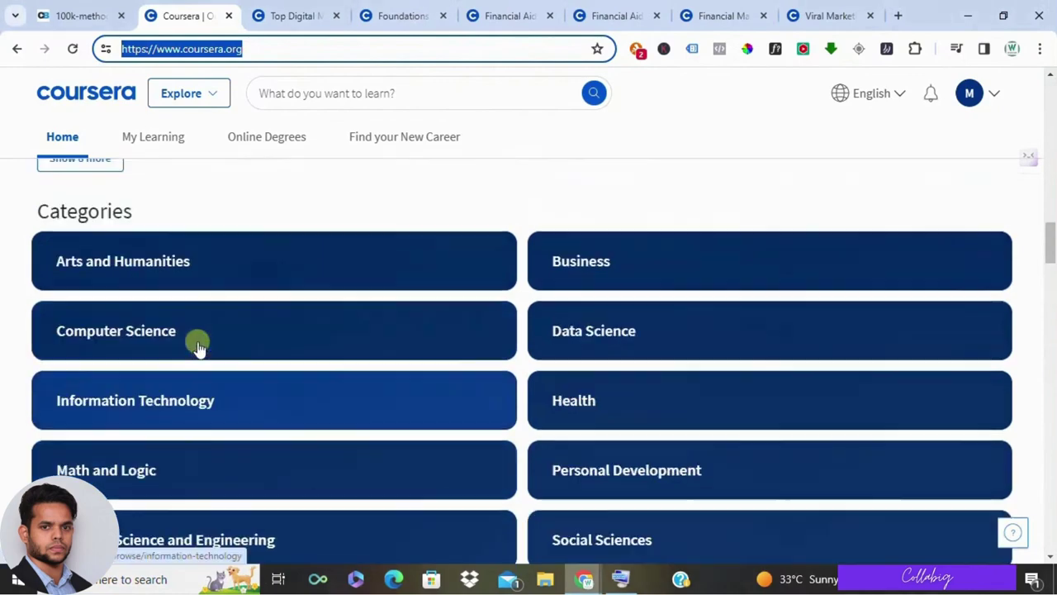
pyautogui.scroll(-3, 247, 339)
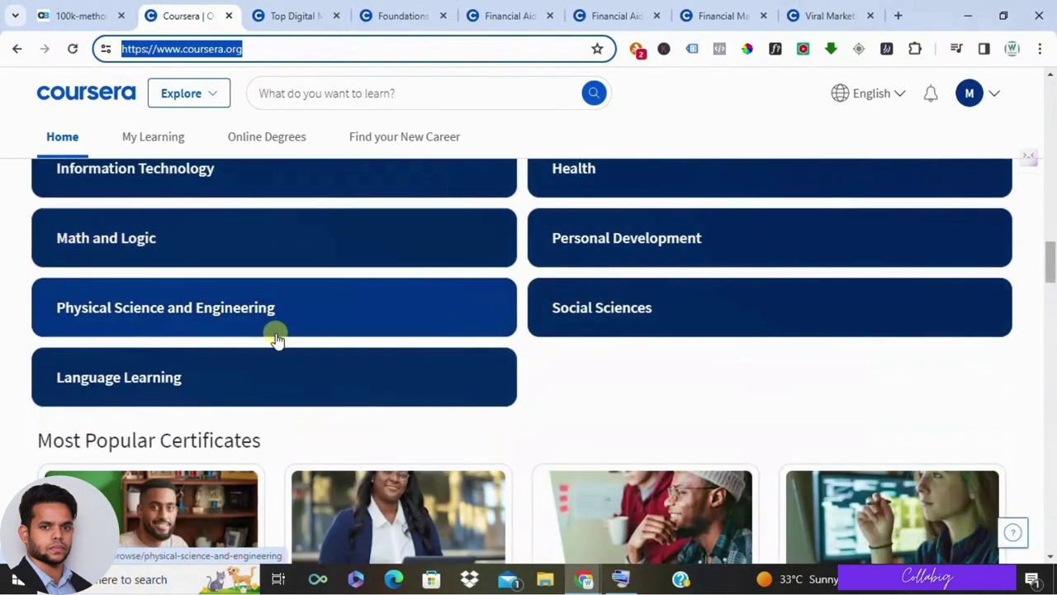
pyautogui.scroll(10, 337, 359)
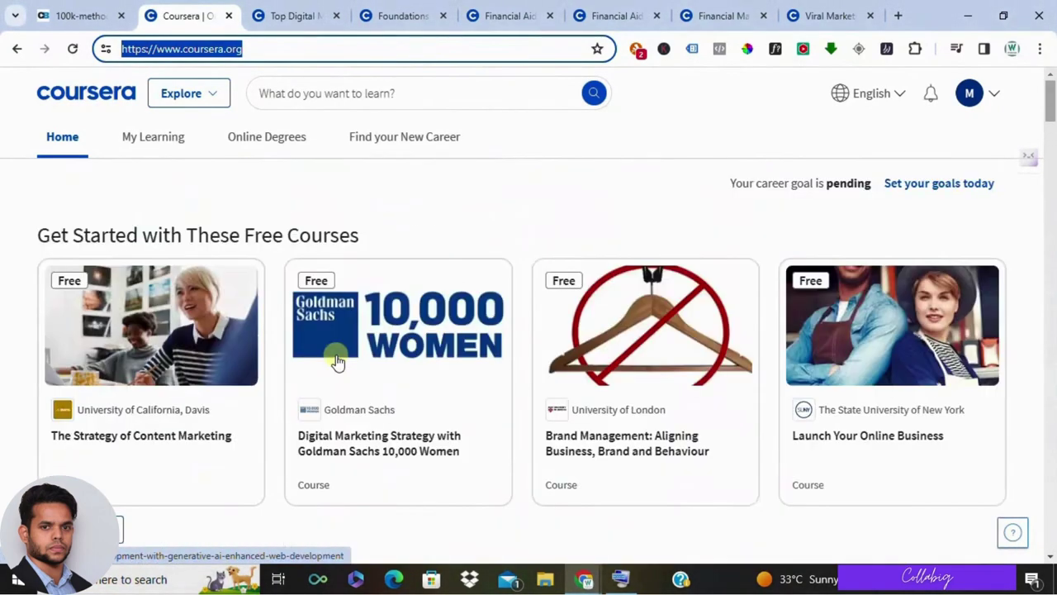
pyautogui.click(260, 10)
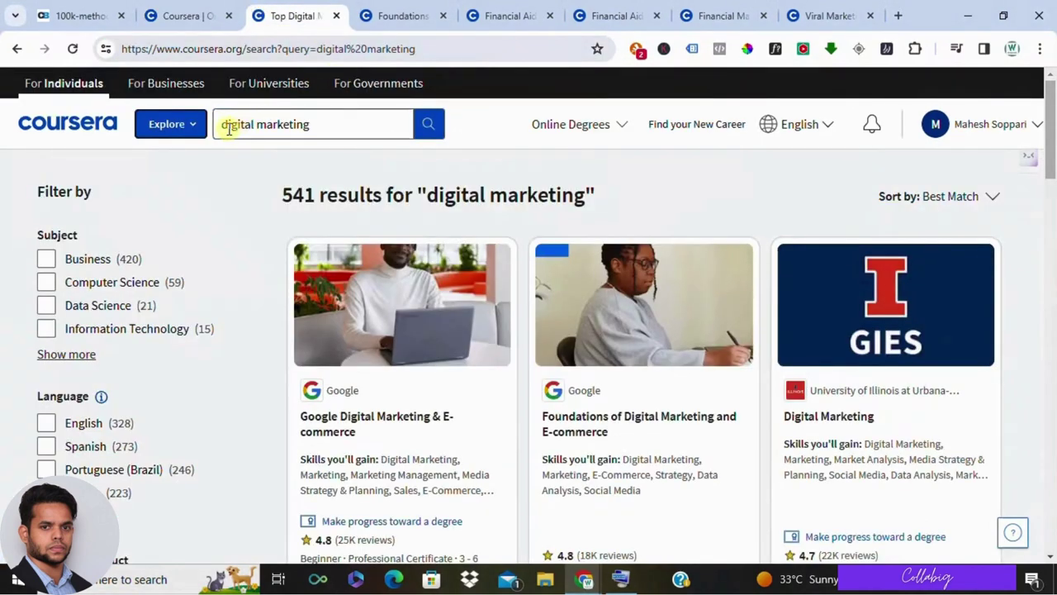
# Open the Google Digital Marketing course from the search results in a new tab.
pyautogui.moveTo(219, 124); pyautogui.dragTo(326, 124)
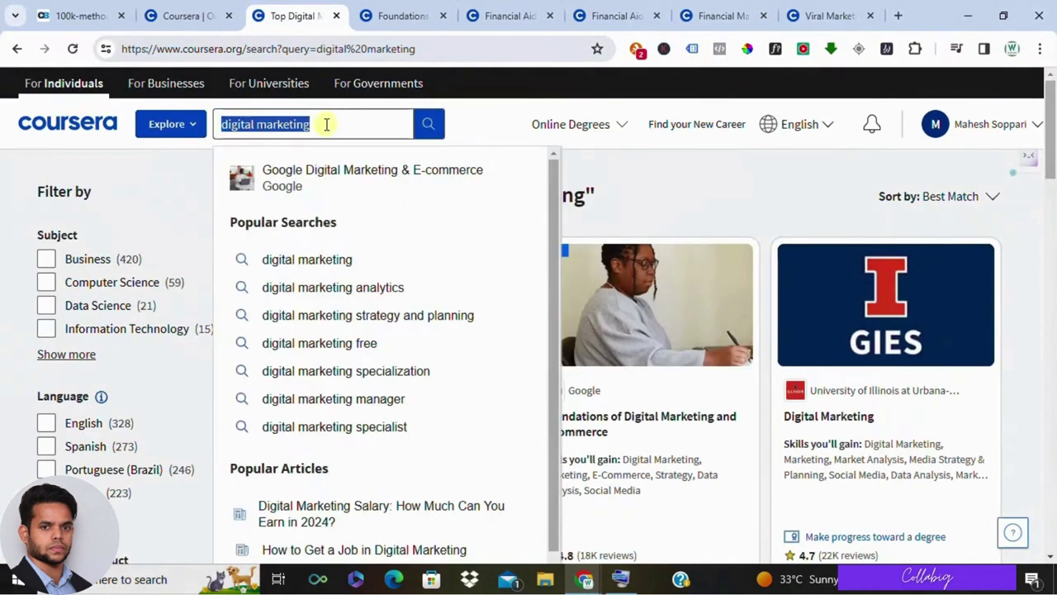
pyautogui.click(172, 168)
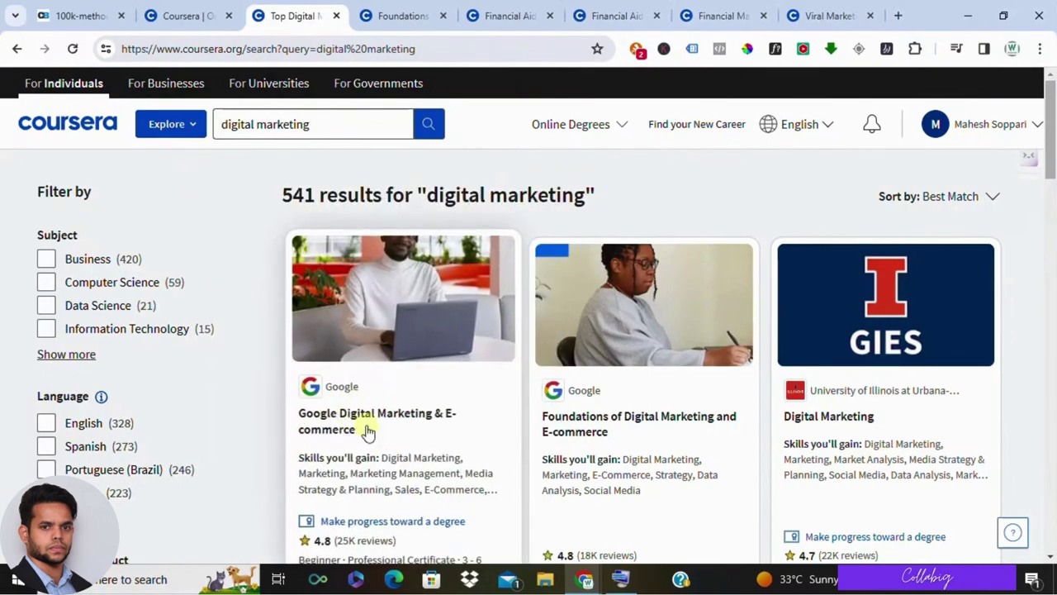
pyautogui.scroll(-3, 391, 396)
pyautogui.scroll(-3, 390, 396)
pyautogui.scroll(5, 389, 385)
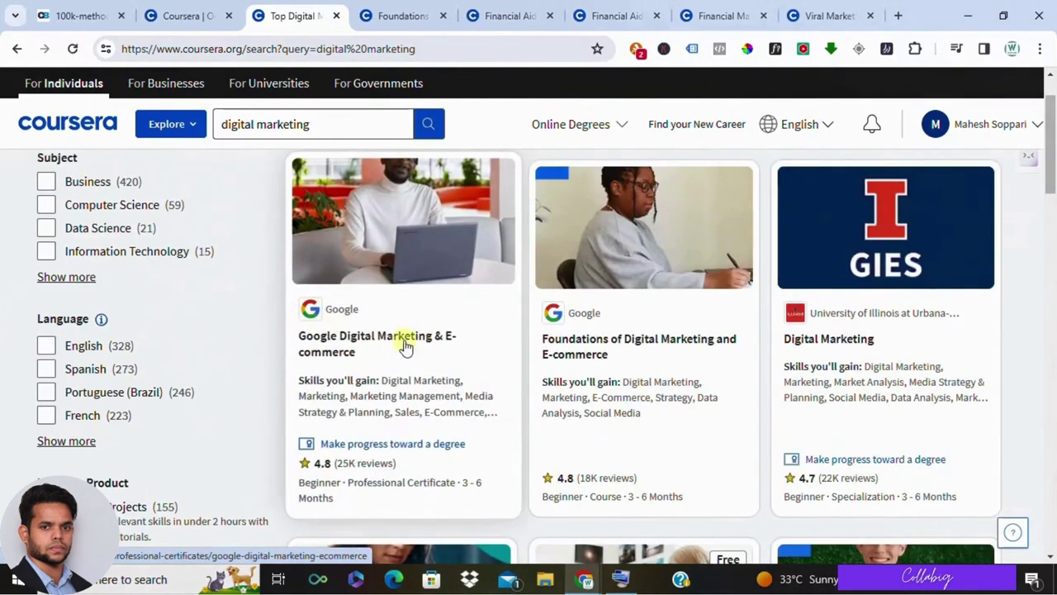
pyautogui.rightClick(354, 340)
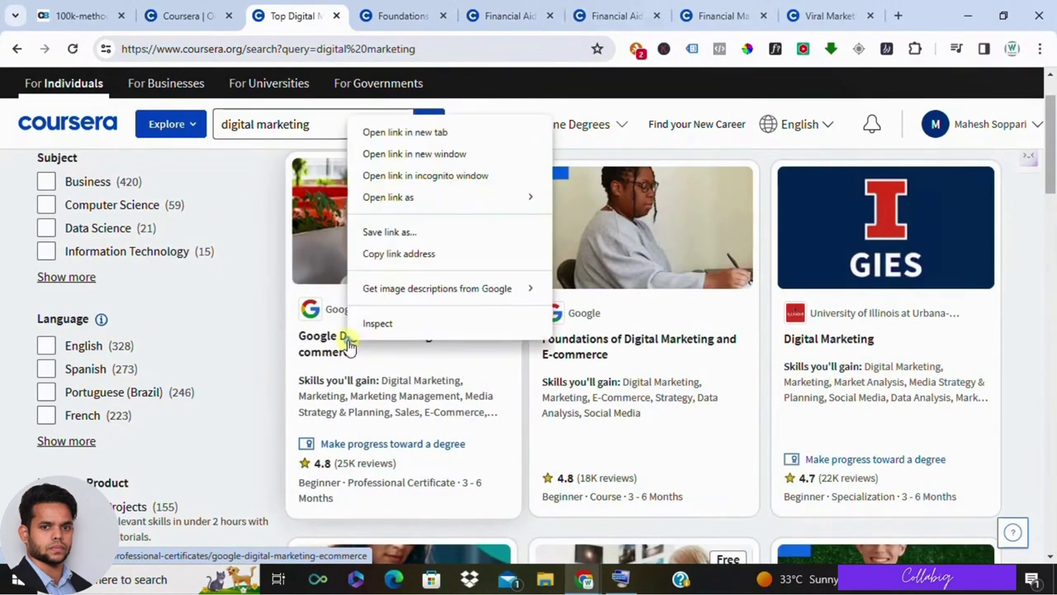
pyautogui.click(419, 134)
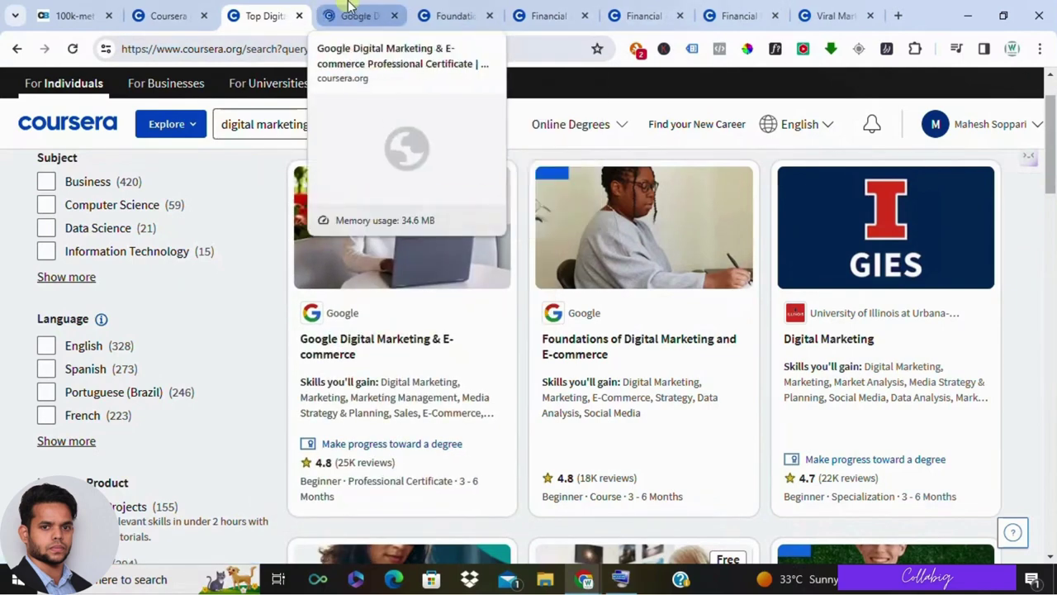
# Look over the new Google course page, then show the Foundations of Digital Marketing and E-commerce page.
pyautogui.click(353, 10)
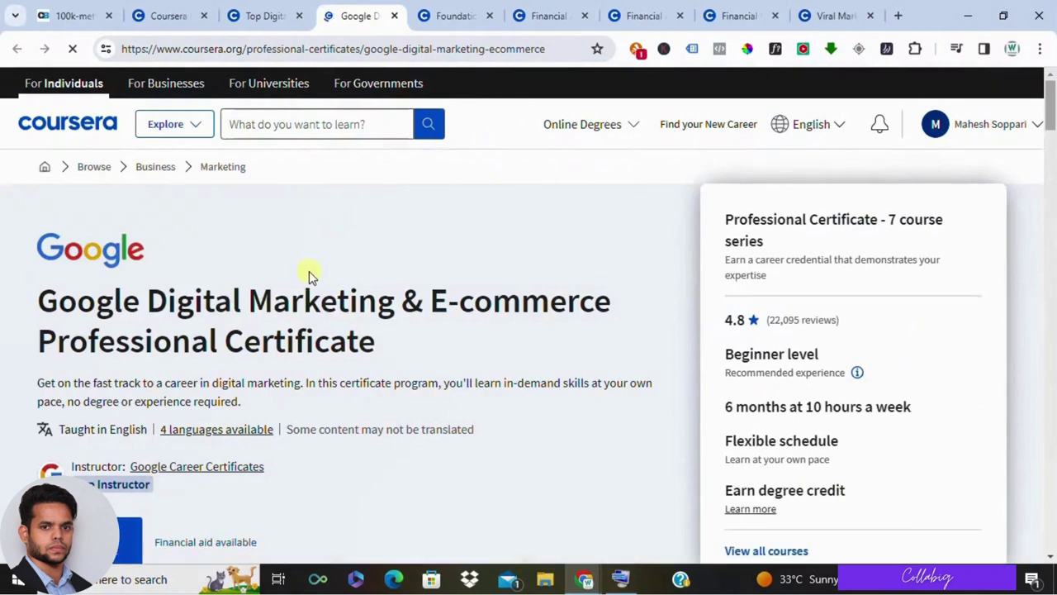
pyautogui.scroll(-1, 297, 289)
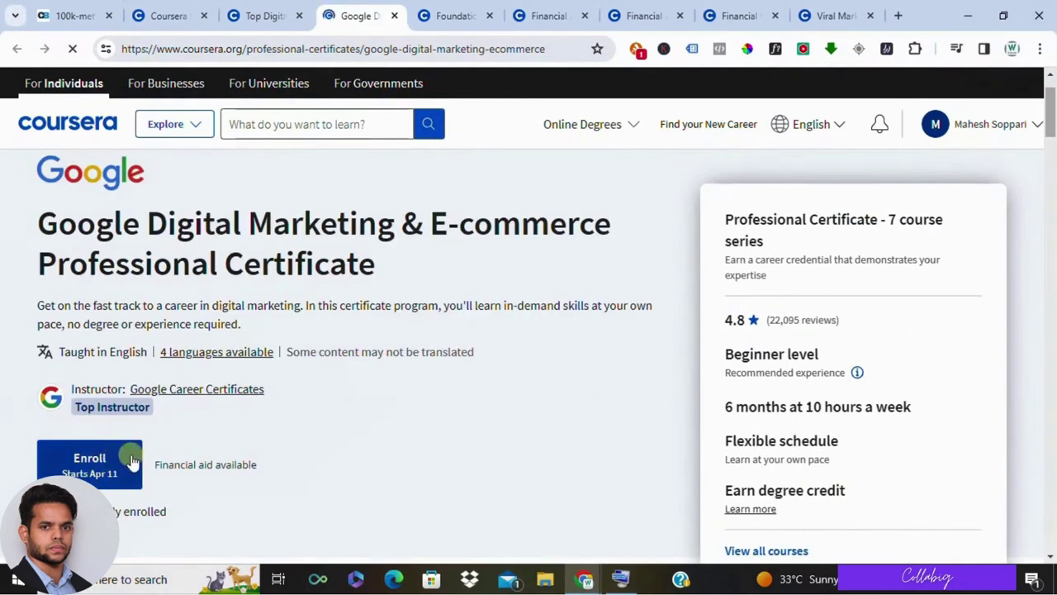
pyautogui.scroll(-1, 91, 473)
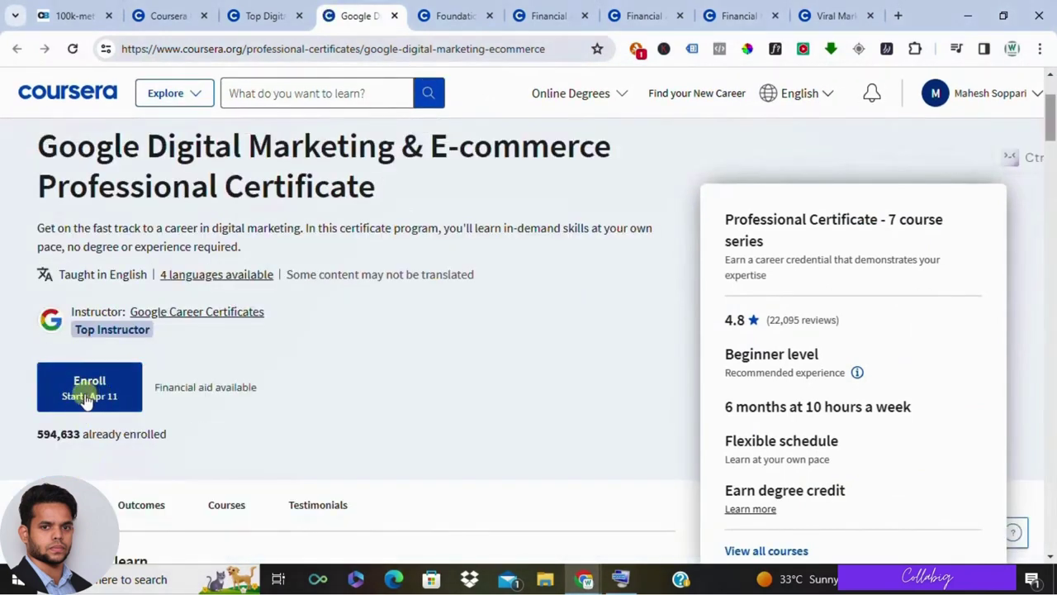
pyautogui.click(451, 14)
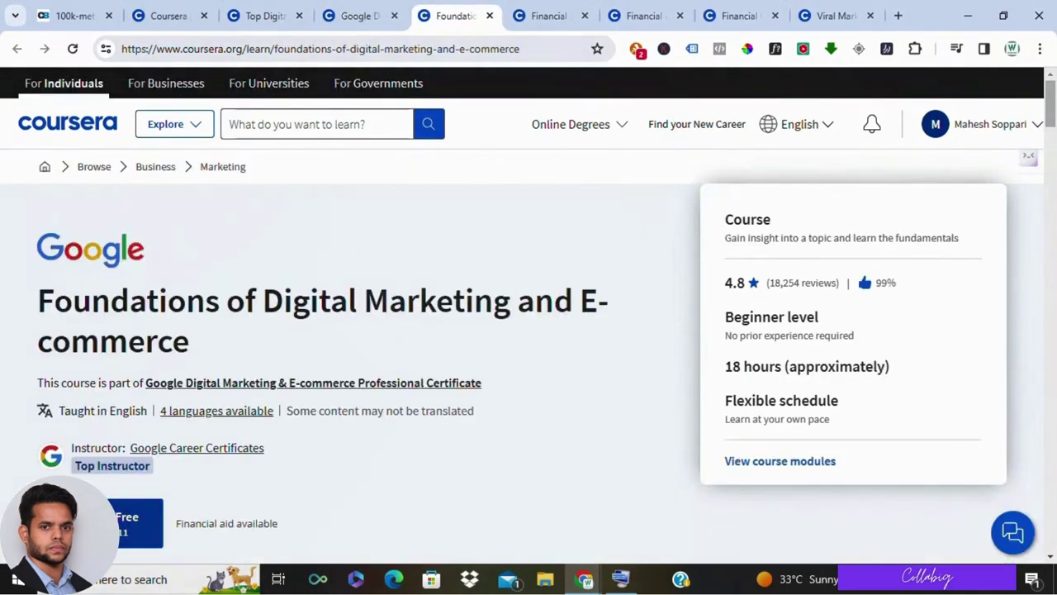
pyautogui.click(132, 522)
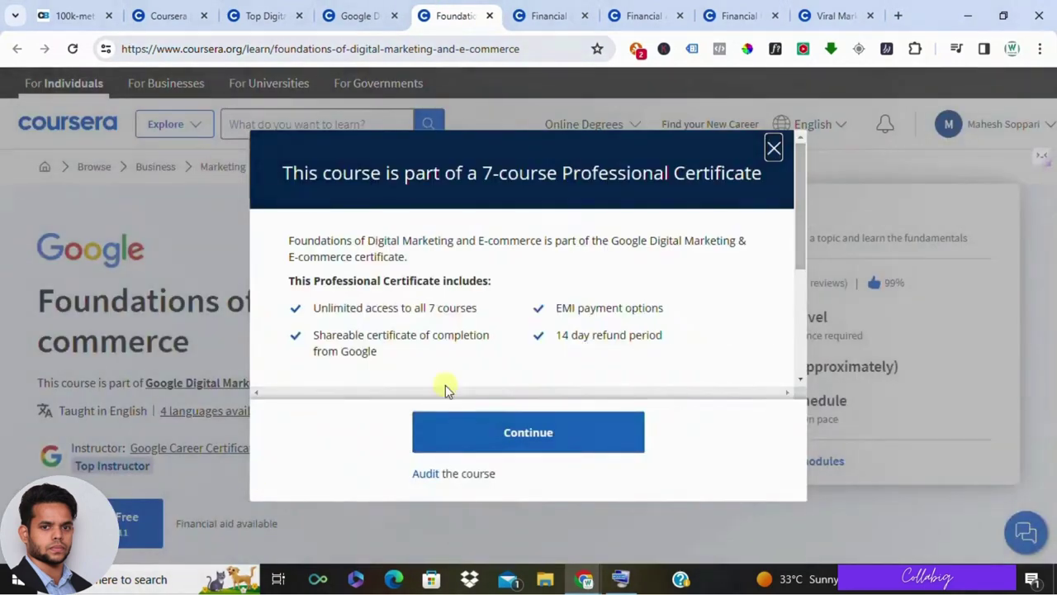
pyautogui.scroll(-3, 501, 266)
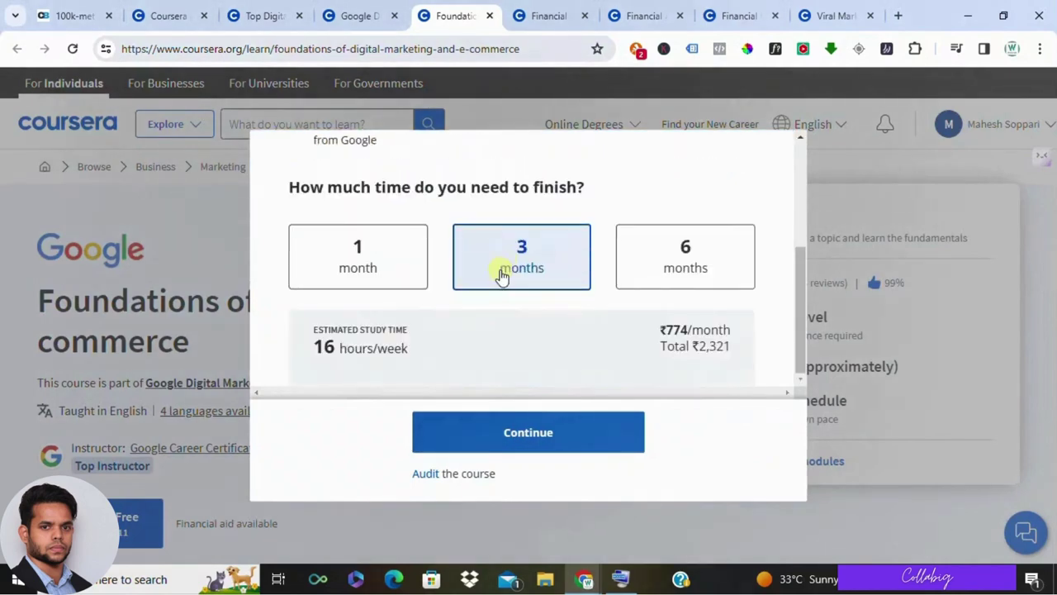
pyautogui.scroll(3, 502, 272)
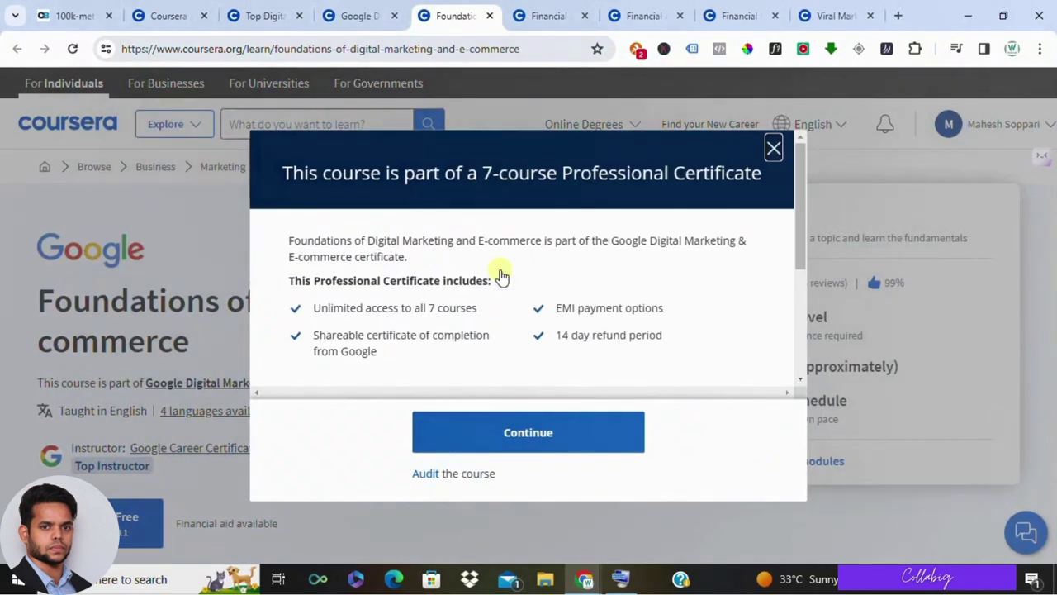
pyautogui.click(773, 150)
pyautogui.scroll(-1, 203, 488)
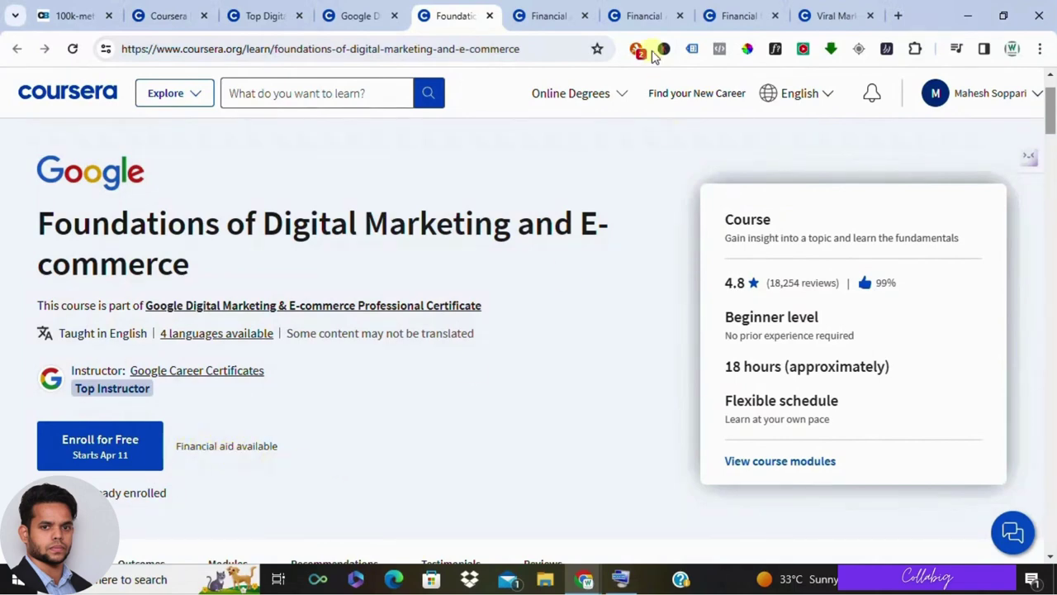
# Start a financial aid request from the Foundations course page.
pyautogui.click(564, 15)
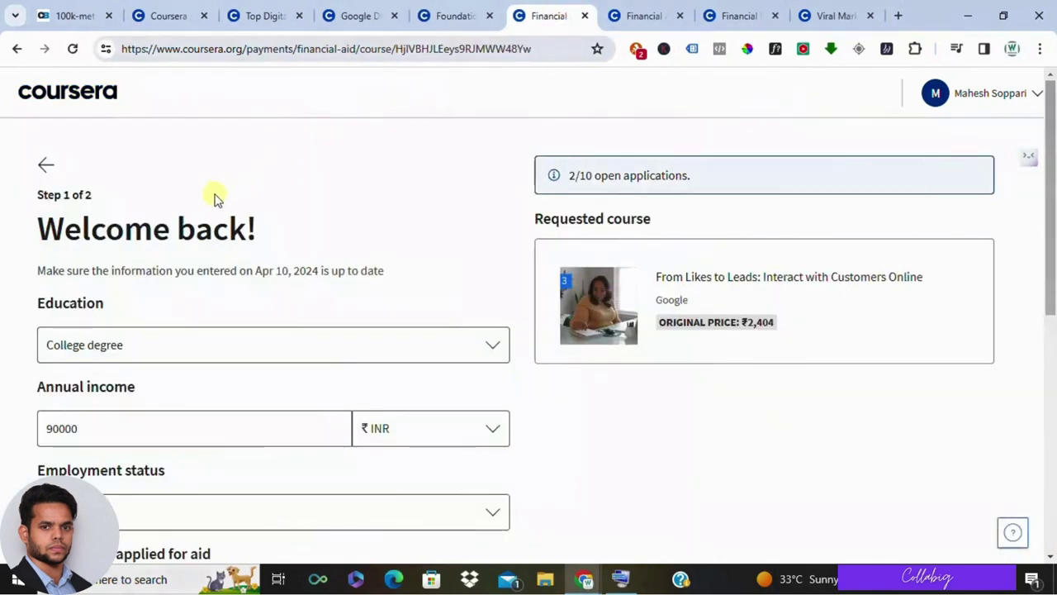
pyautogui.scroll(-1, 195, 216)
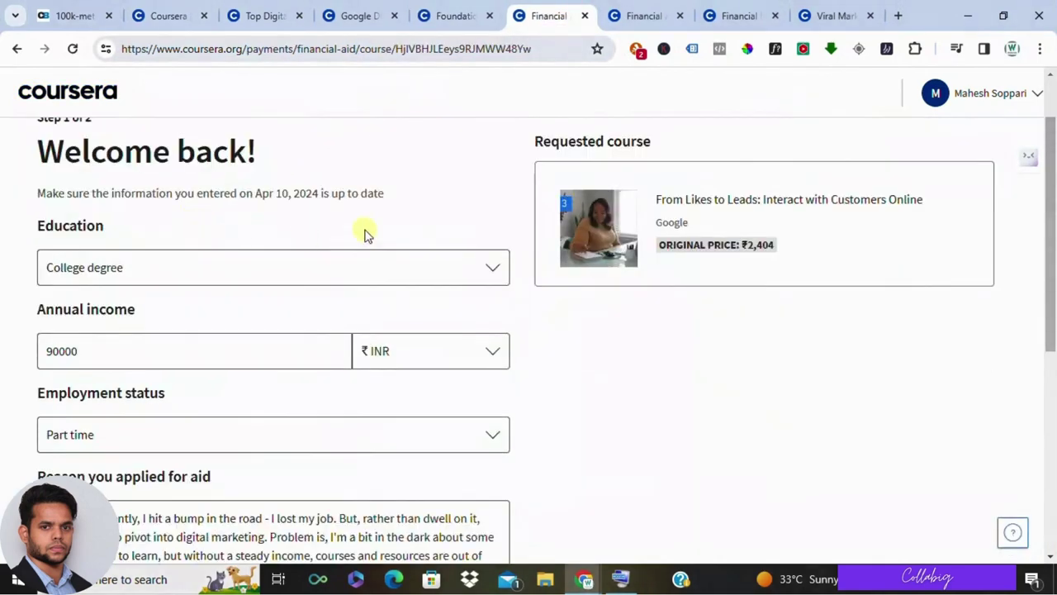
pyautogui.click(455, 13)
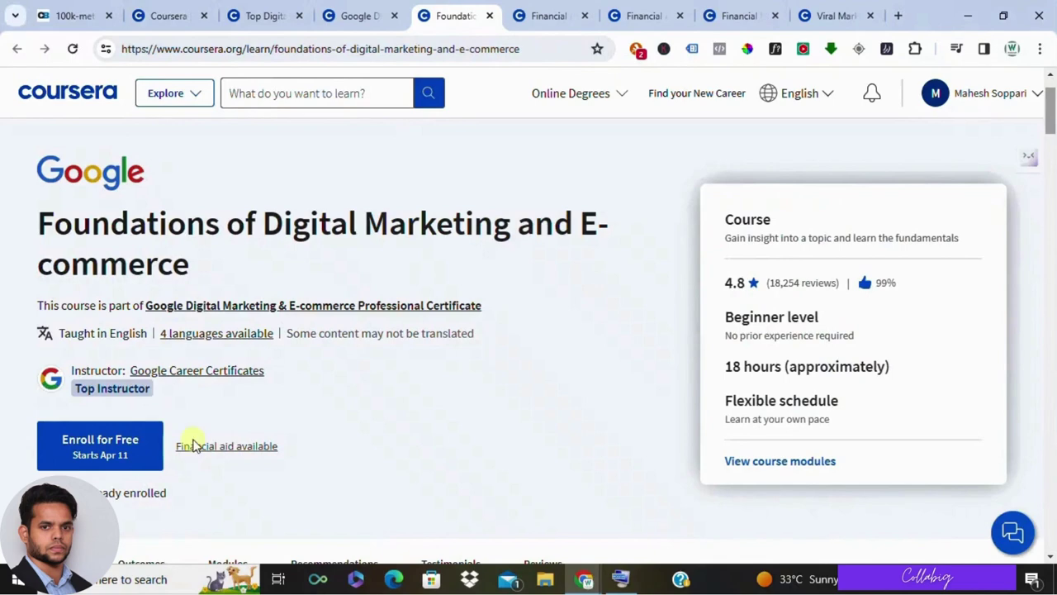
pyautogui.click(220, 450)
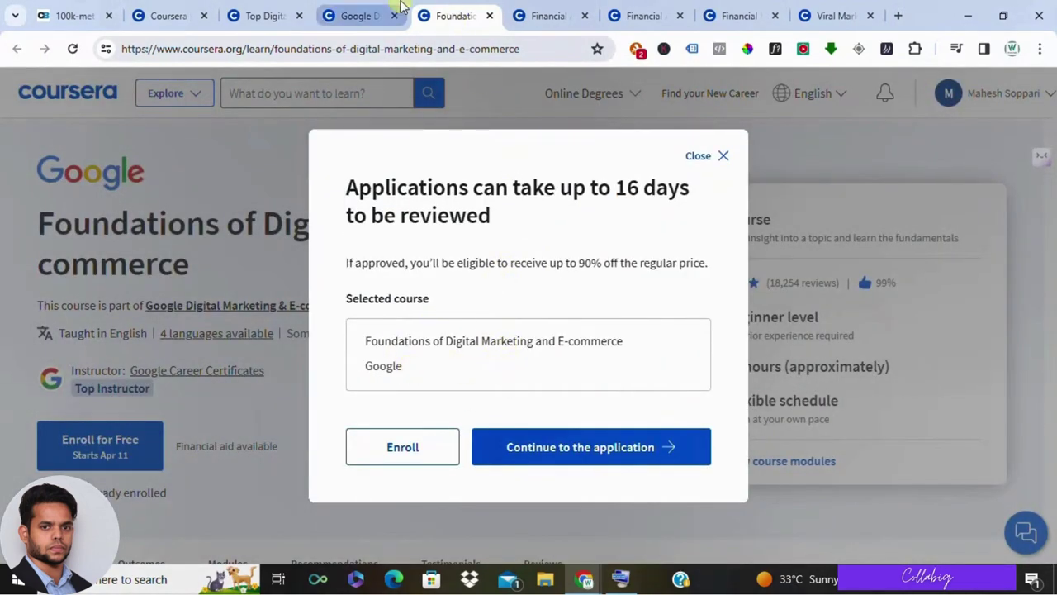
# Check the Google Digital Marketing certificate's full title on its overview page.
pyautogui.click(360, 14)
pyautogui.moveTo(30, 169); pyautogui.dragTo(424, 189)
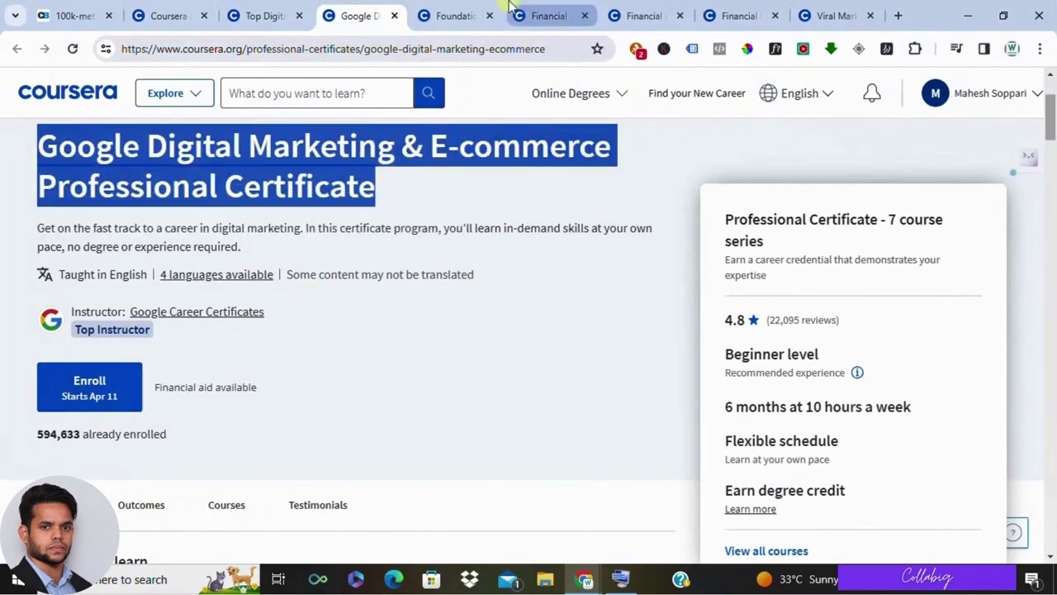
pyautogui.click(438, 12)
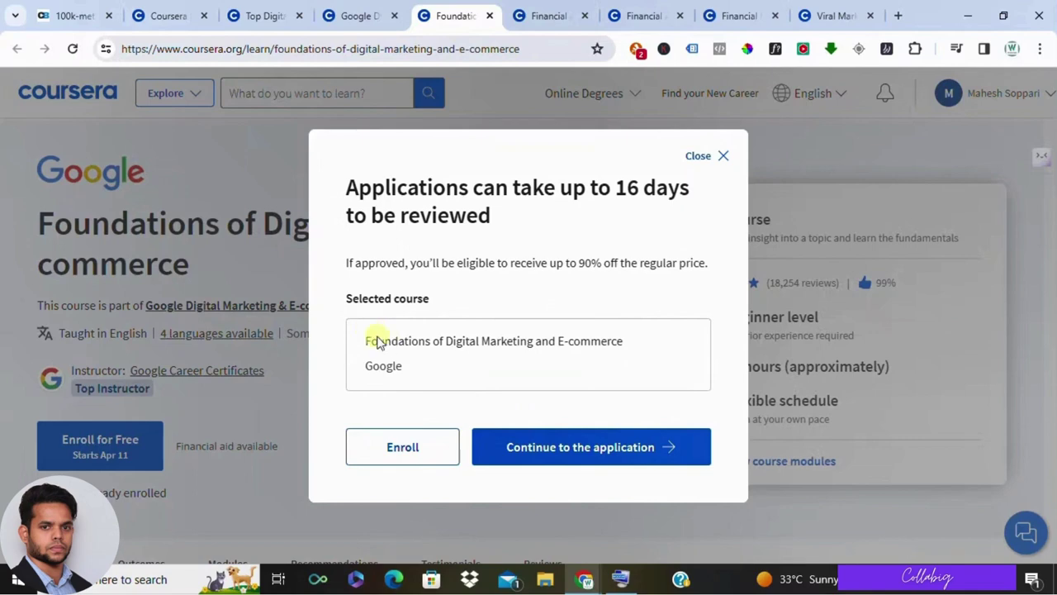
pyautogui.click(324, 21)
pyautogui.click(173, 92)
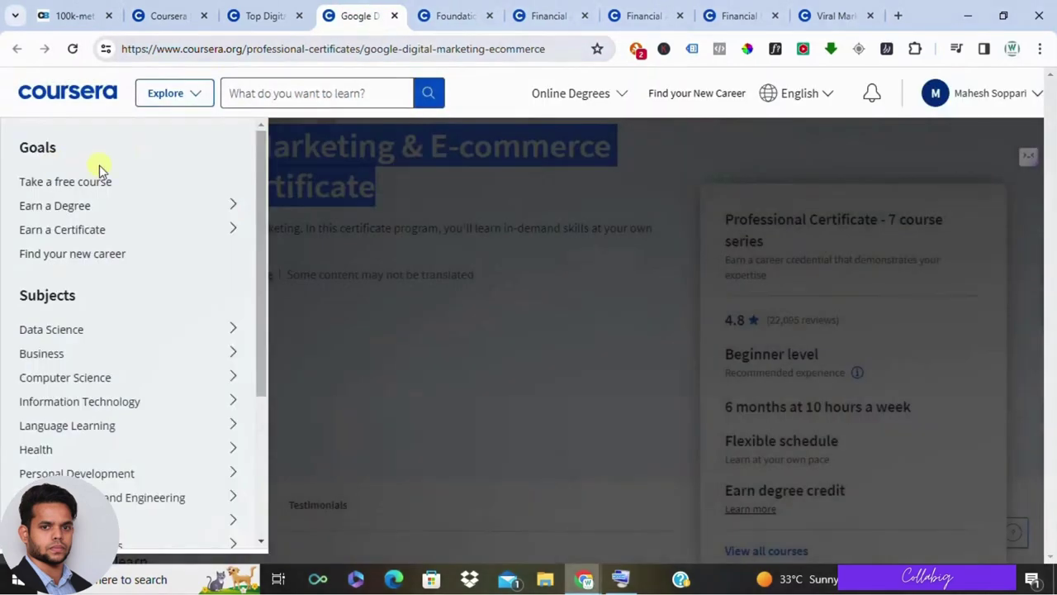
pyautogui.click(505, 251)
pyautogui.click(148, 154)
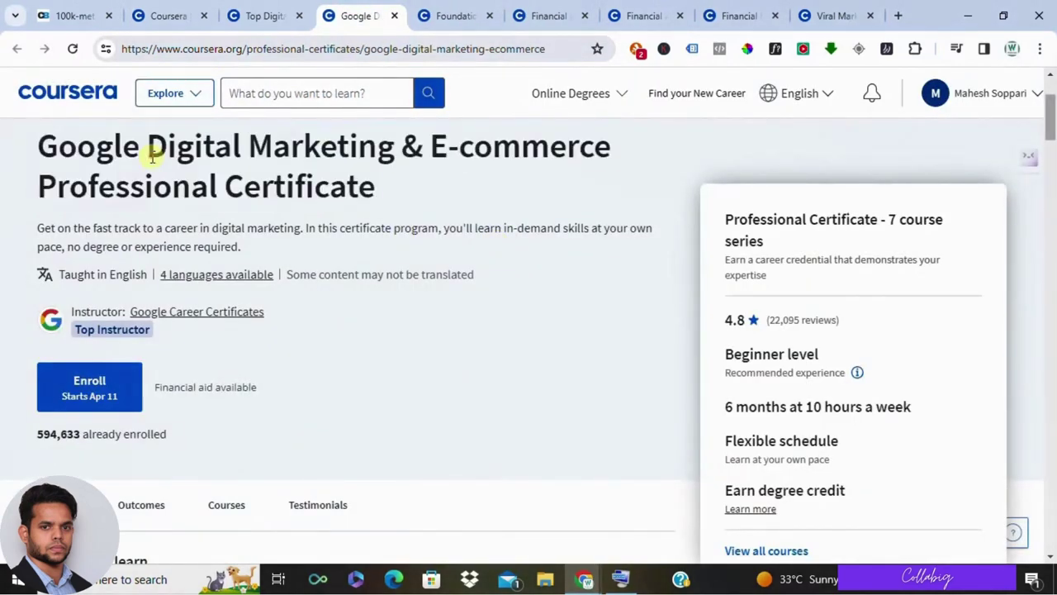
# Try enrolling in the whole certificate, dismiss the open-aid warning, and continue the aid application.
pyautogui.click(95, 401)
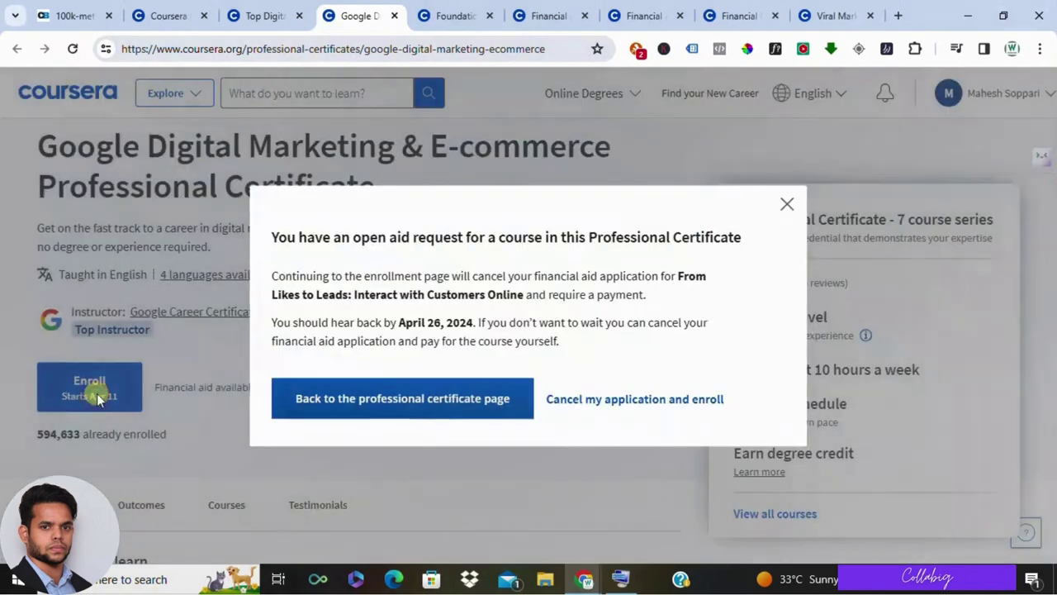
pyautogui.click(786, 206)
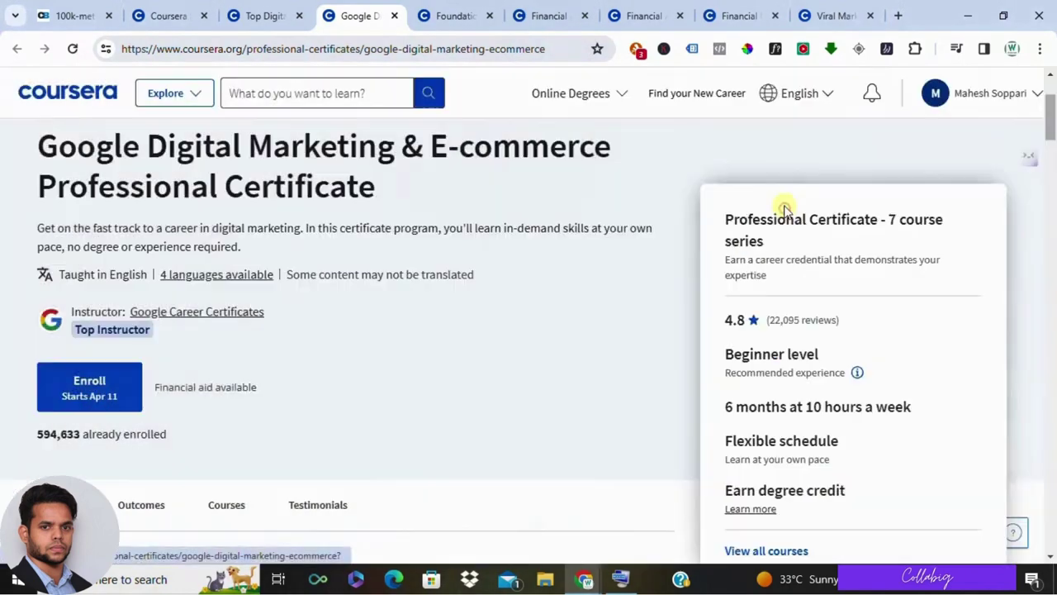
pyautogui.click(467, 12)
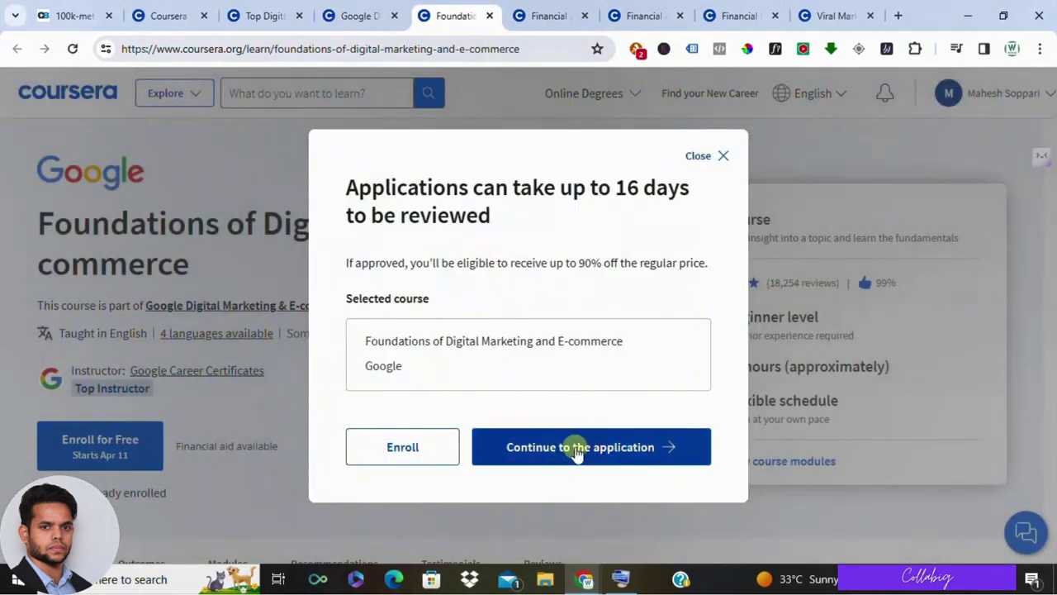
pyautogui.click(523, 8)
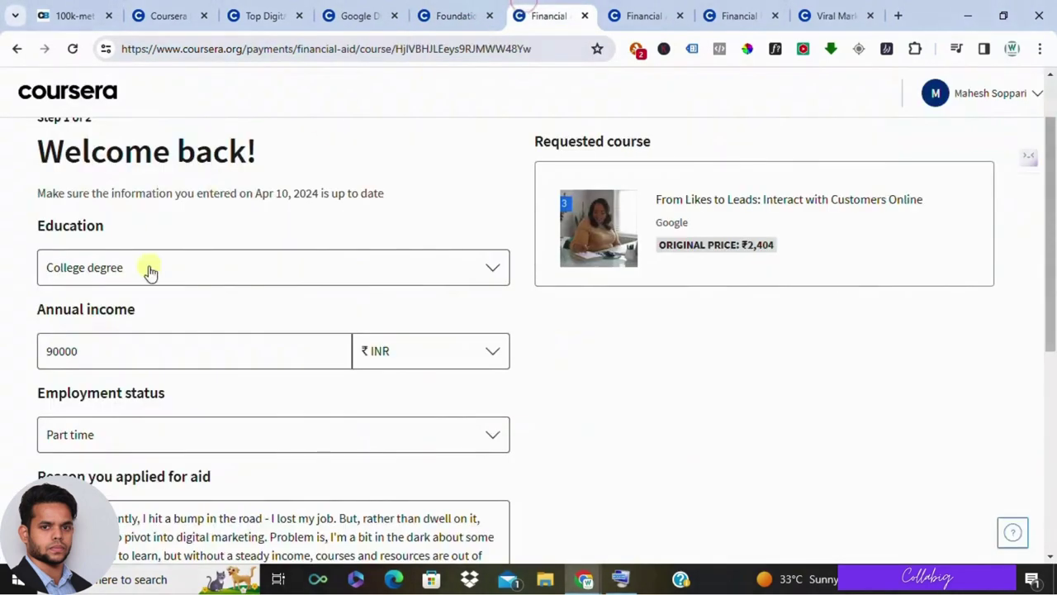
# Review the 150-word reason for aid, tick the information-reviewed box, and proceed to step 2.
pyautogui.scroll(-1, 123, 278)
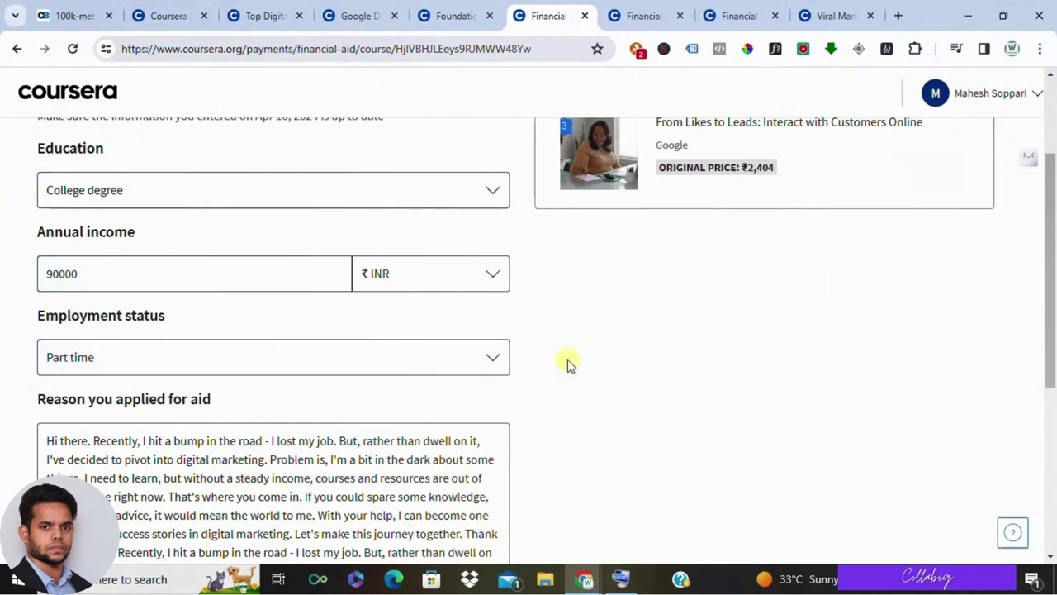
pyautogui.scroll(-2, 236, 349)
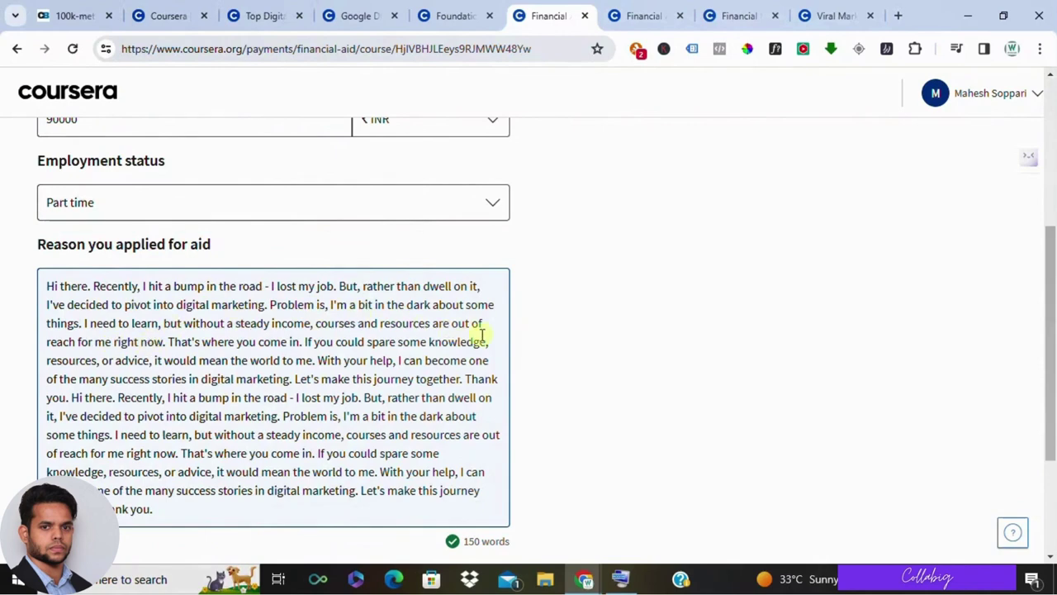
pyautogui.moveTo(73, 399); pyautogui.dragTo(4, 267)
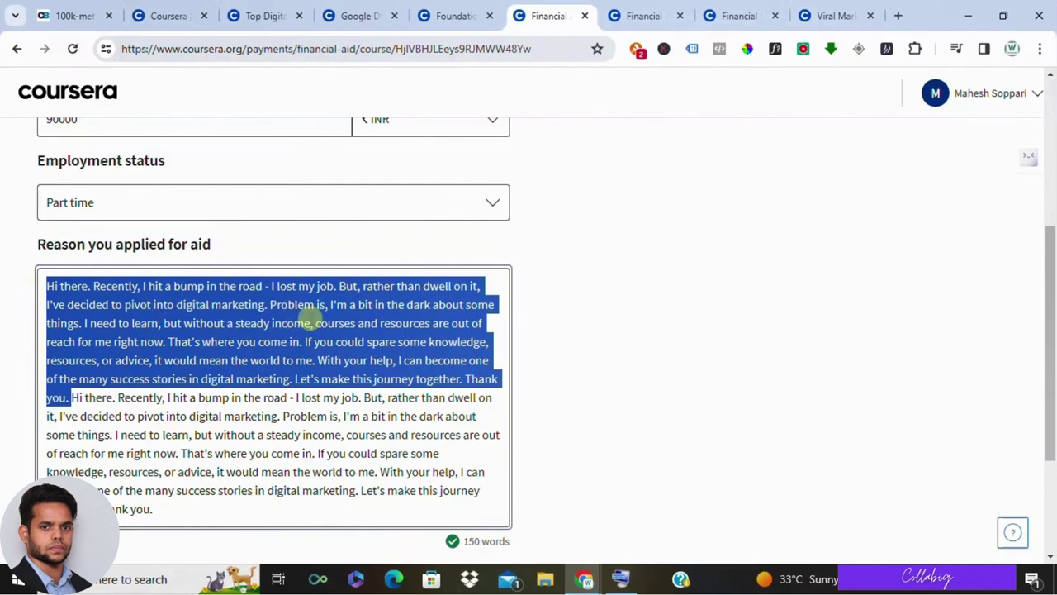
pyautogui.click(491, 541)
pyautogui.tripleClick(491, 540)
pyautogui.scroll(-2, 177, 389)
pyautogui.scroll(1, 177, 389)
pyautogui.scroll(-2, 176, 390)
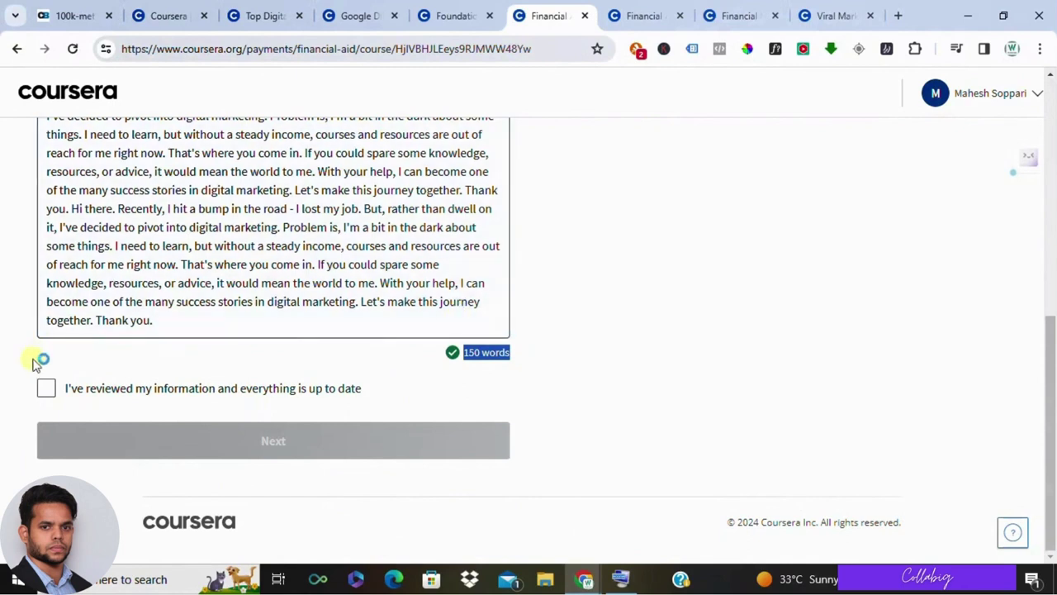
pyautogui.click(47, 389)
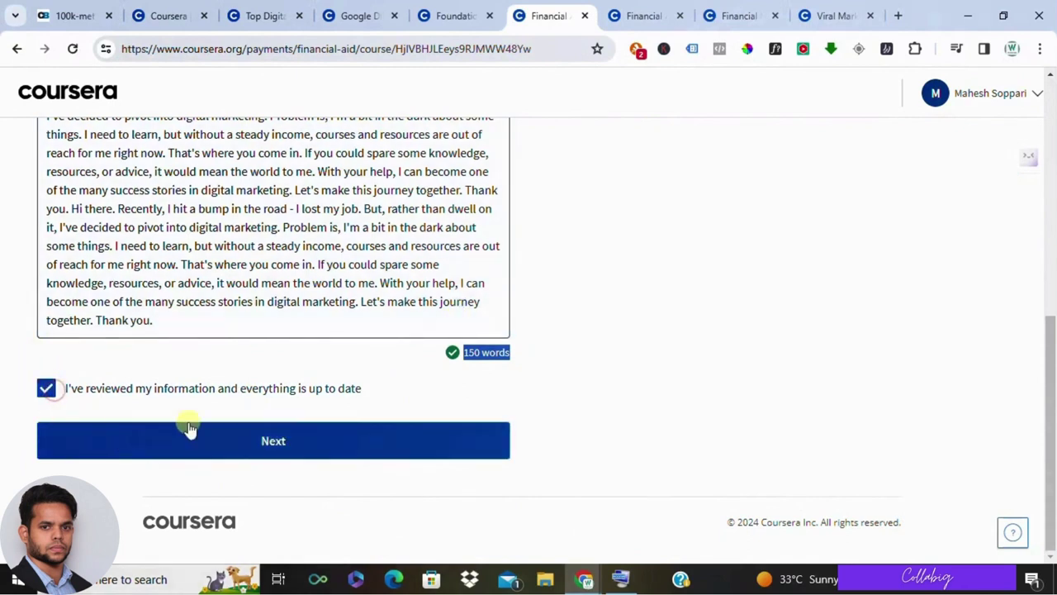
pyautogui.click(207, 449)
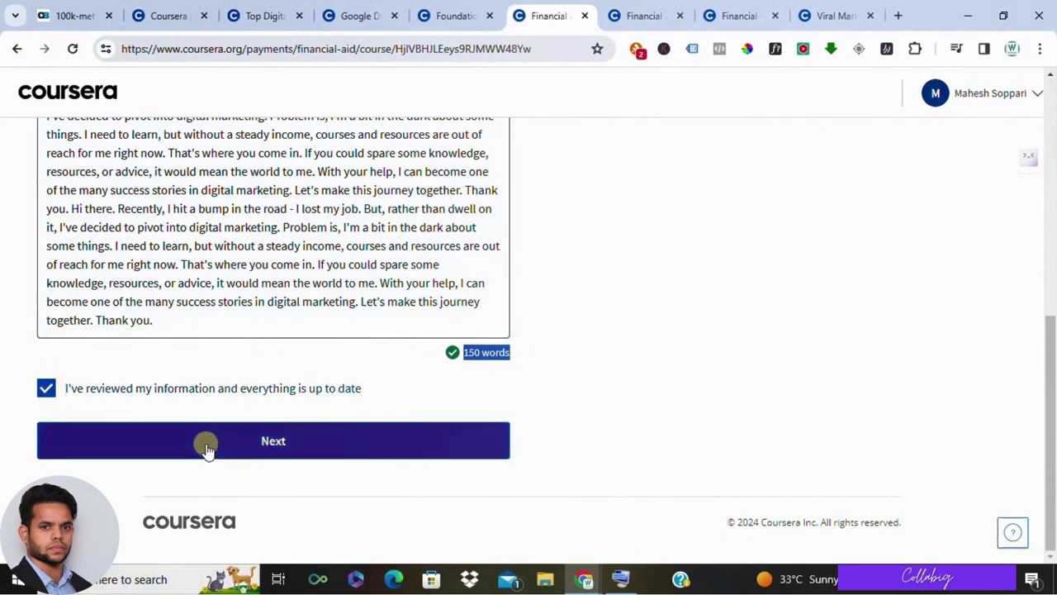
# On the final questions, set the payable amount slider to ₹0 of ₹2,404.
pyautogui.click(233, 441)
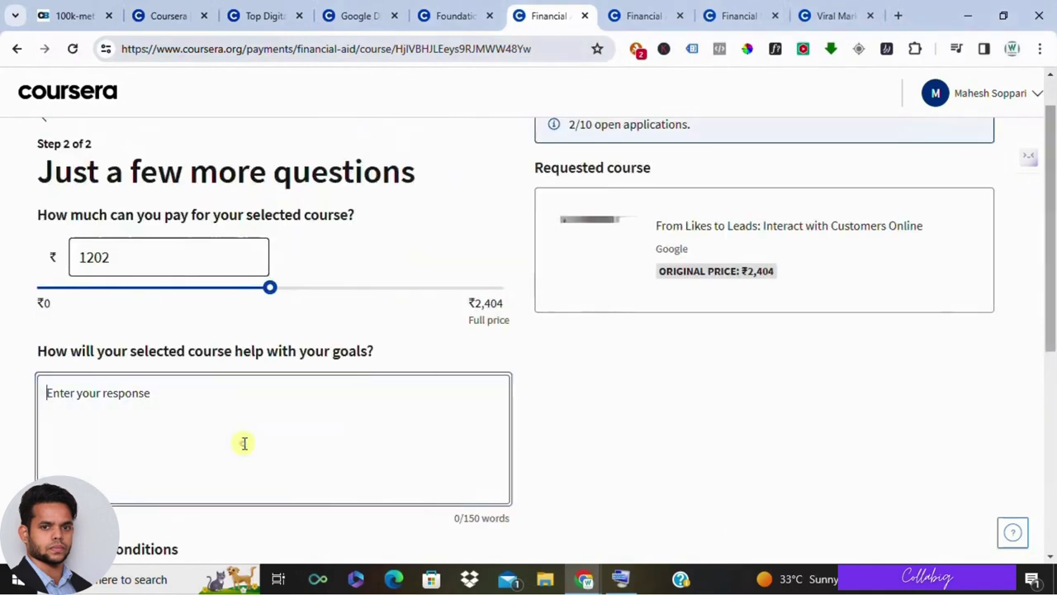
pyautogui.scroll(1, 545, 312)
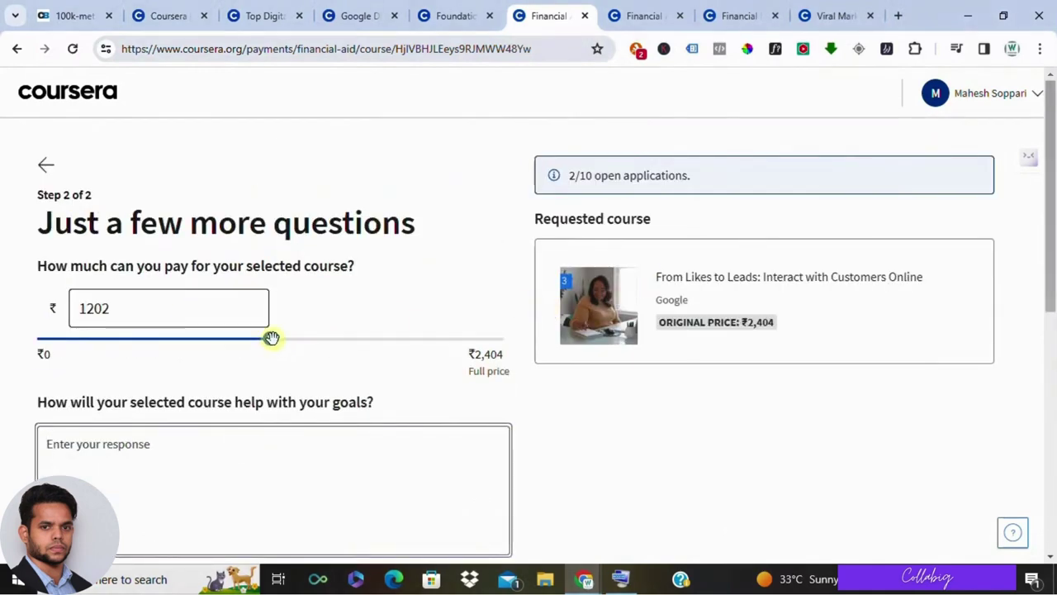
pyautogui.moveTo(272, 337); pyautogui.dragTo(3, 314)
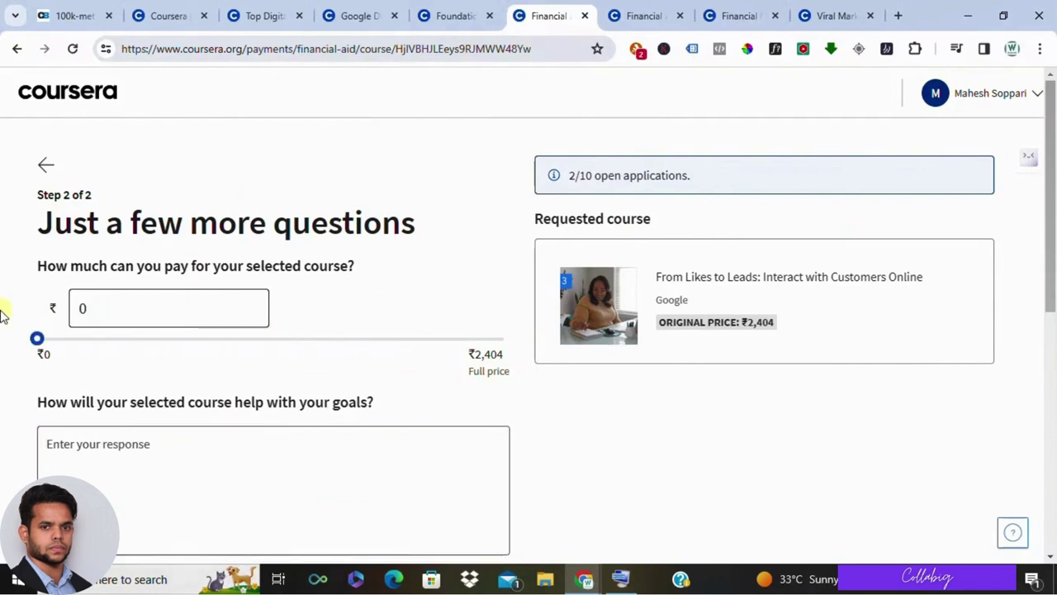
# Copy the agreement sentence and tick the 'I'm not a robot' verification.
pyautogui.scroll(-1, 49, 330)
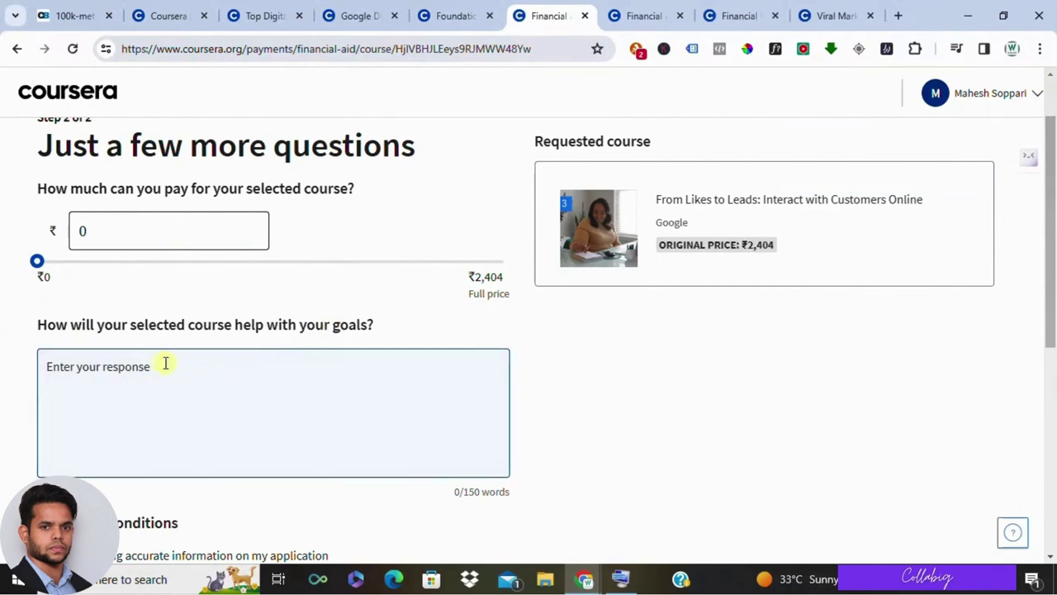
pyautogui.scroll(-4, 168, 364)
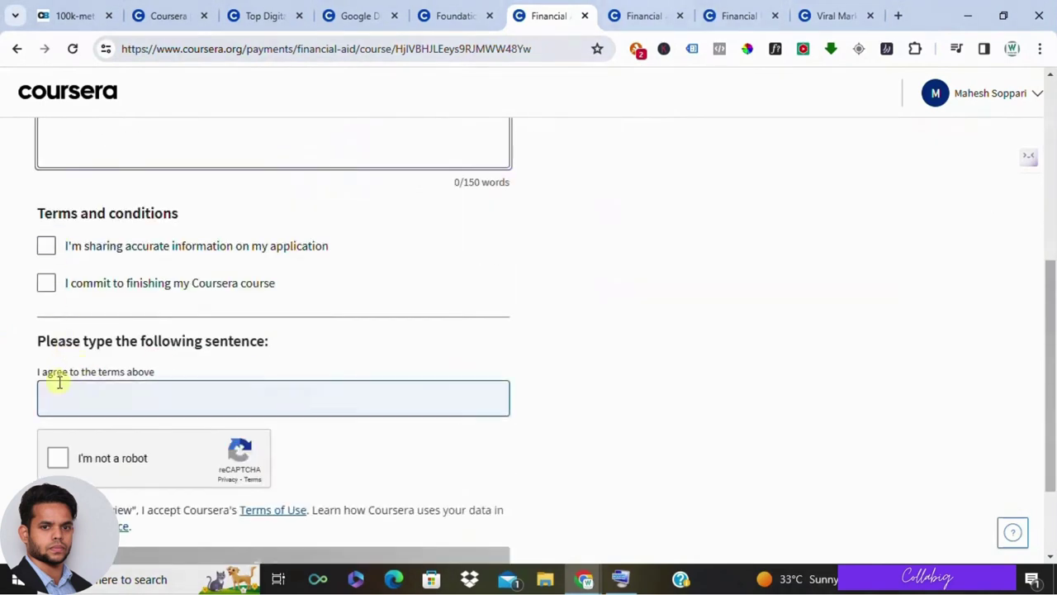
pyautogui.tripleClick(61, 372)
pyautogui.rightClick(63, 372)
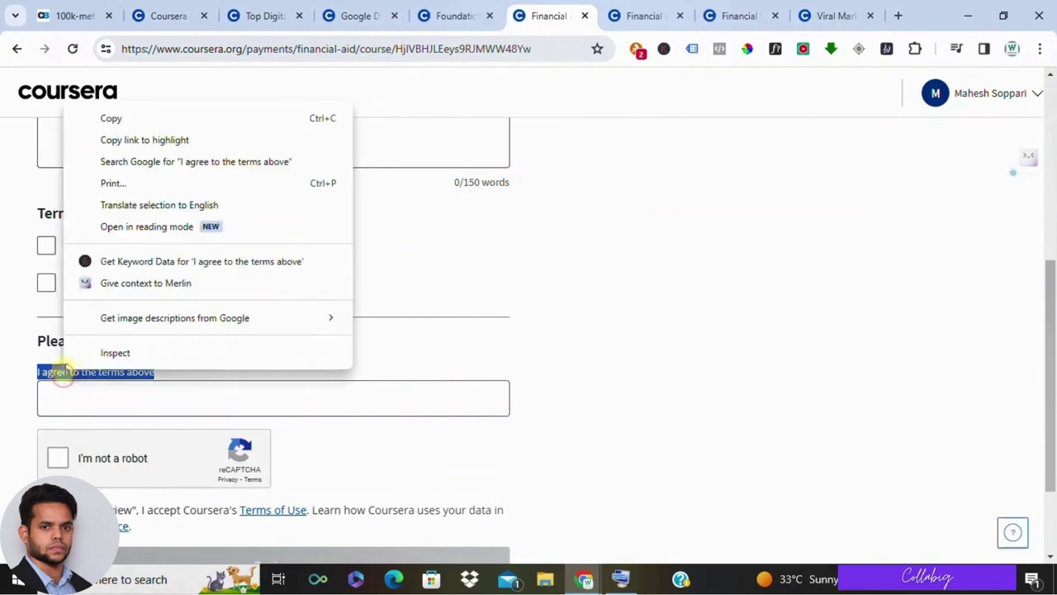
pyautogui.click(118, 118)
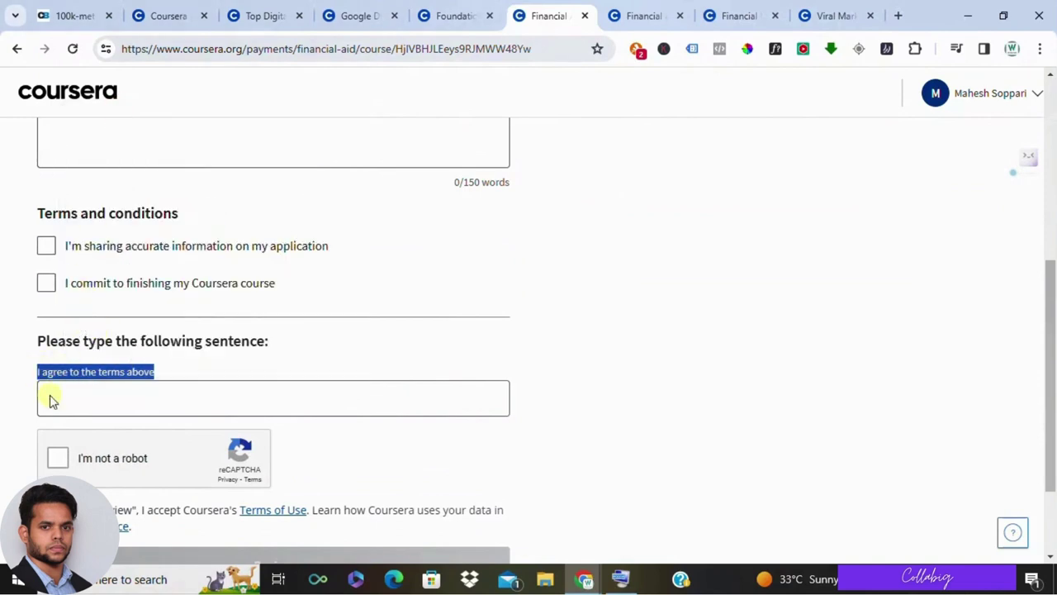
pyautogui.click(58, 457)
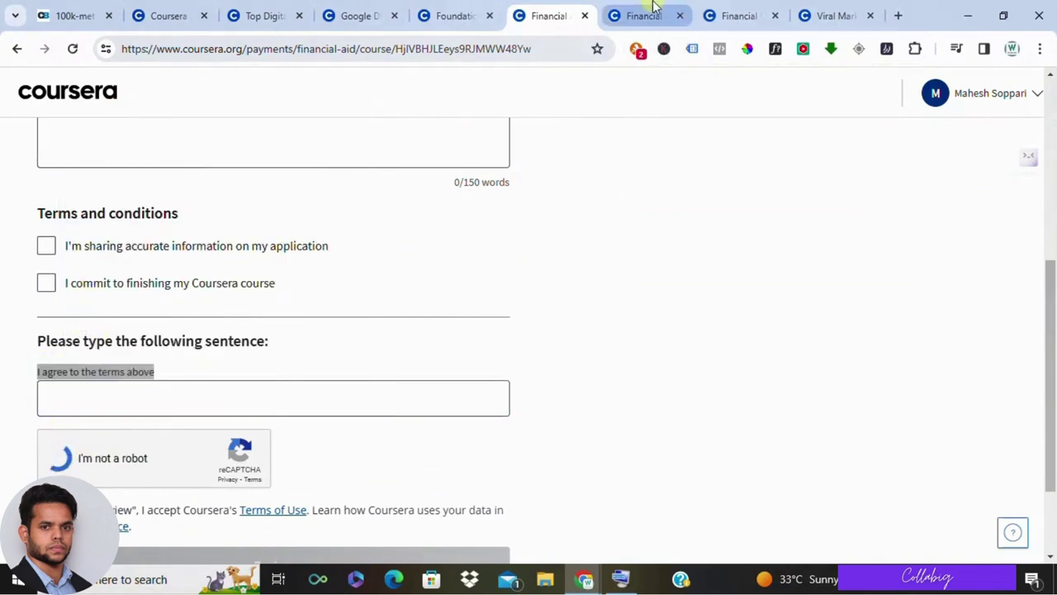
pyautogui.click(655, 8)
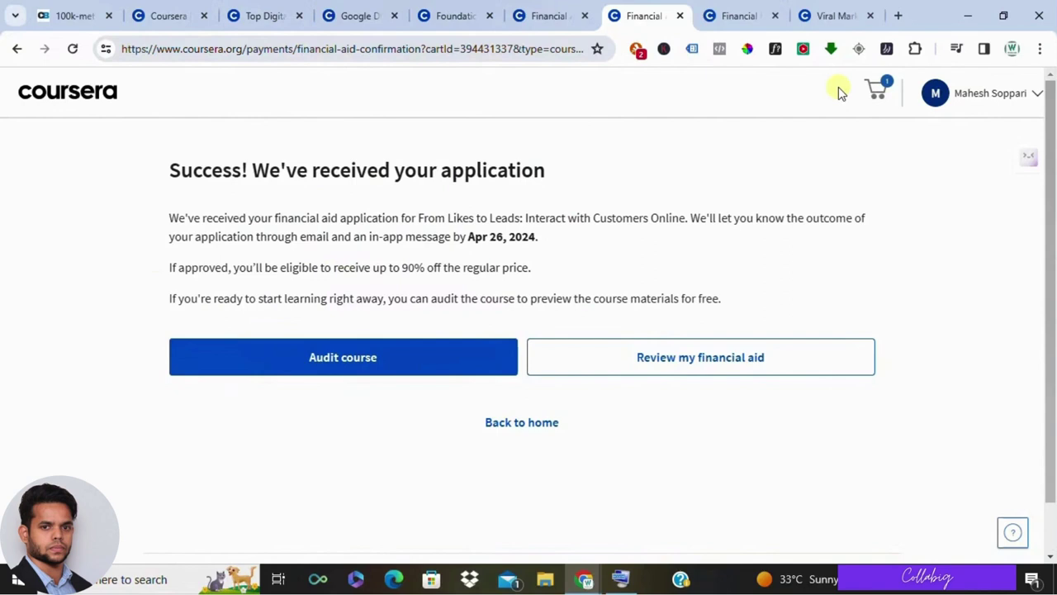
# Look over the Financial Markets and Viral Marketing course pages, including the instructor line.
pyautogui.click(735, 10)
pyautogui.click(834, 15)
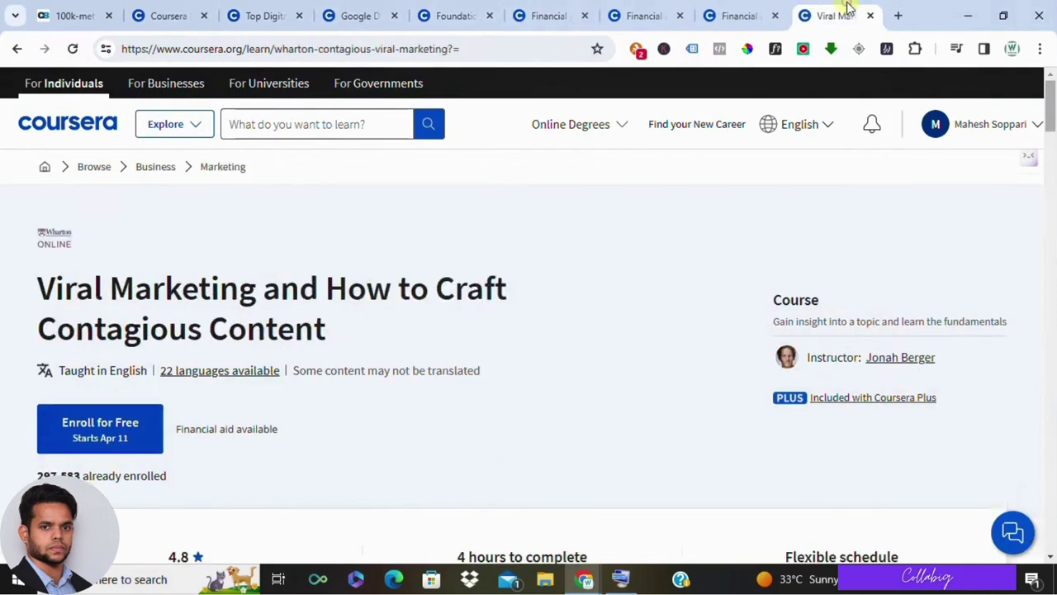
pyautogui.scroll(-1, 746, 369)
pyautogui.moveTo(969, 279); pyautogui.dragTo(405, 292)
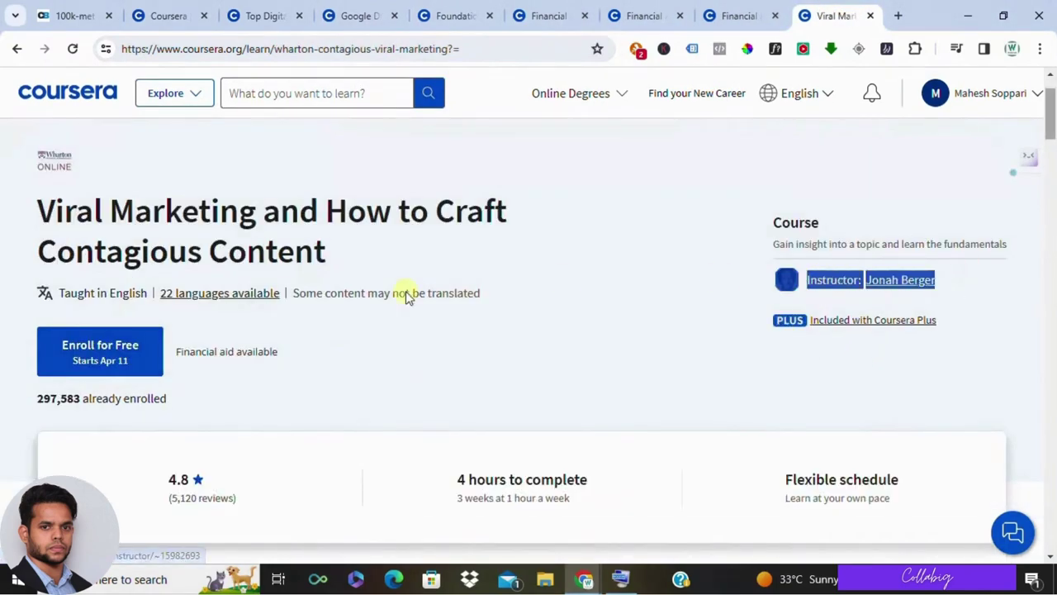
pyautogui.click(511, 342)
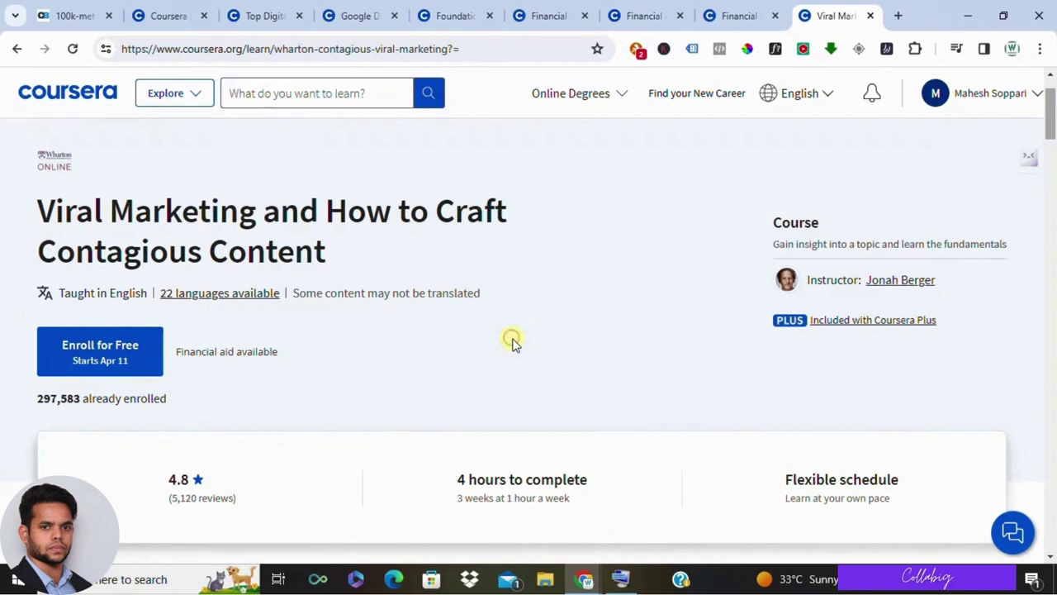
# Revisit Yale's Financial Markets page, then return to the 'digital marketing' search results.
pyautogui.click(739, 12)
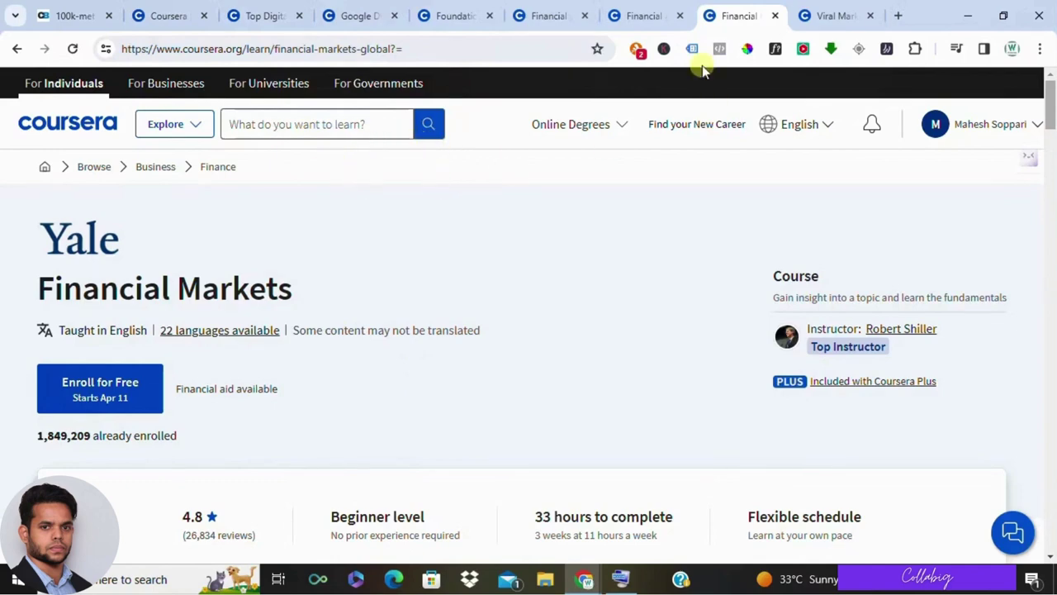
pyautogui.click(175, 124)
pyautogui.click(281, 163)
pyautogui.scroll(-2, 438, 305)
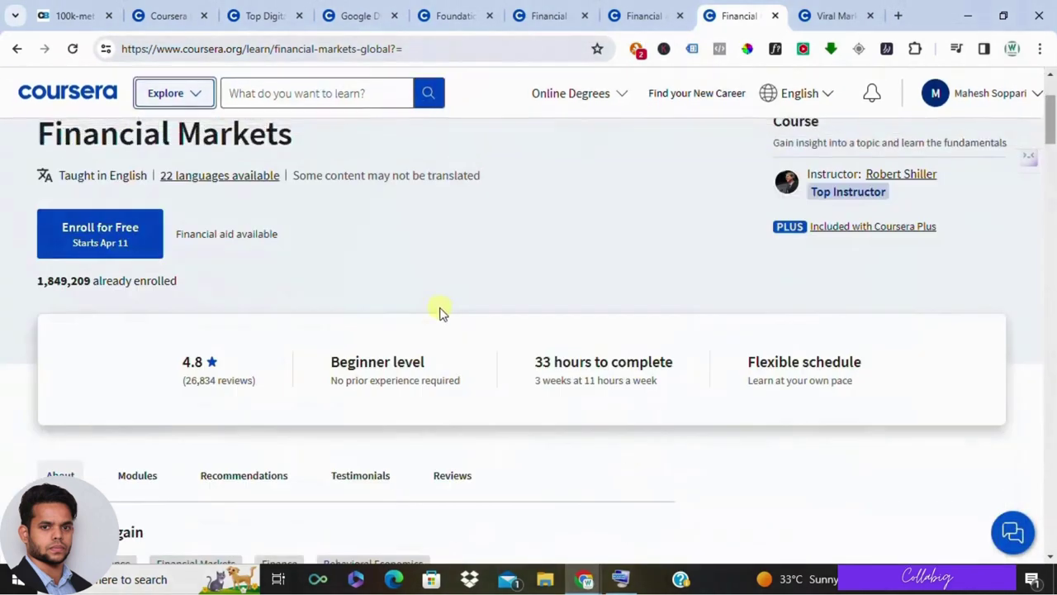
pyautogui.scroll(2, 432, 179)
pyautogui.click(252, 13)
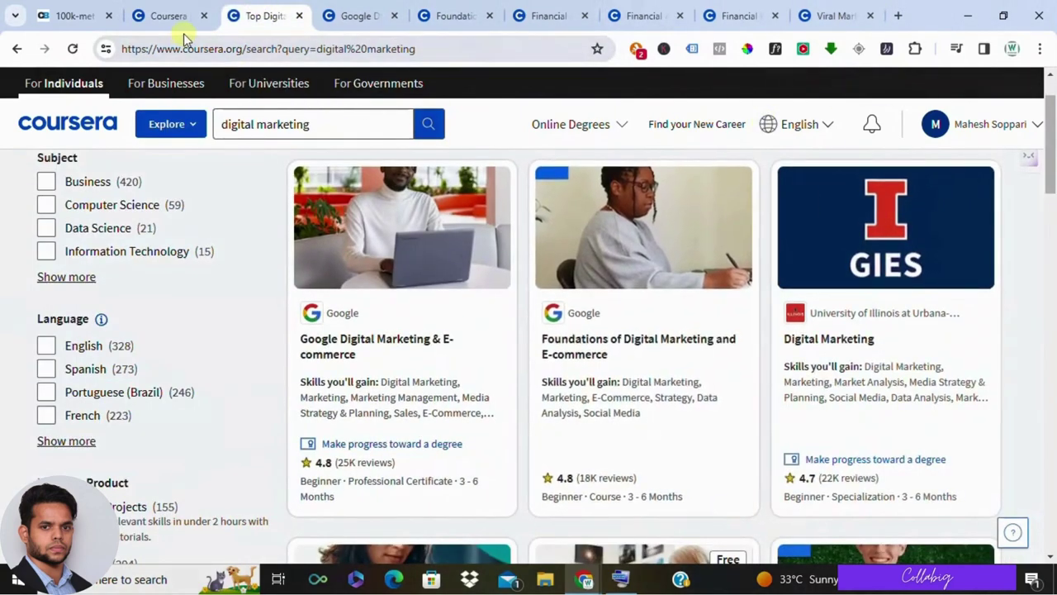
# Scroll briefly through Coursera's home page subjects, then return to the Collabig 100k-method page.
pyautogui.click(157, 6)
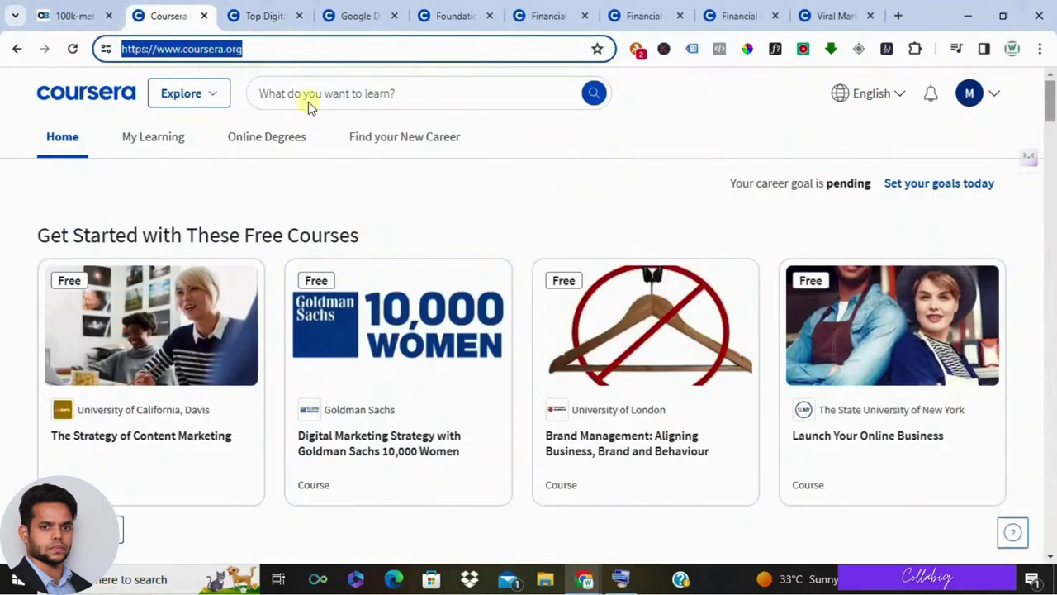
pyautogui.click(573, 183)
pyautogui.scroll(-2, 555, 312)
pyautogui.scroll(-15, 564, 310)
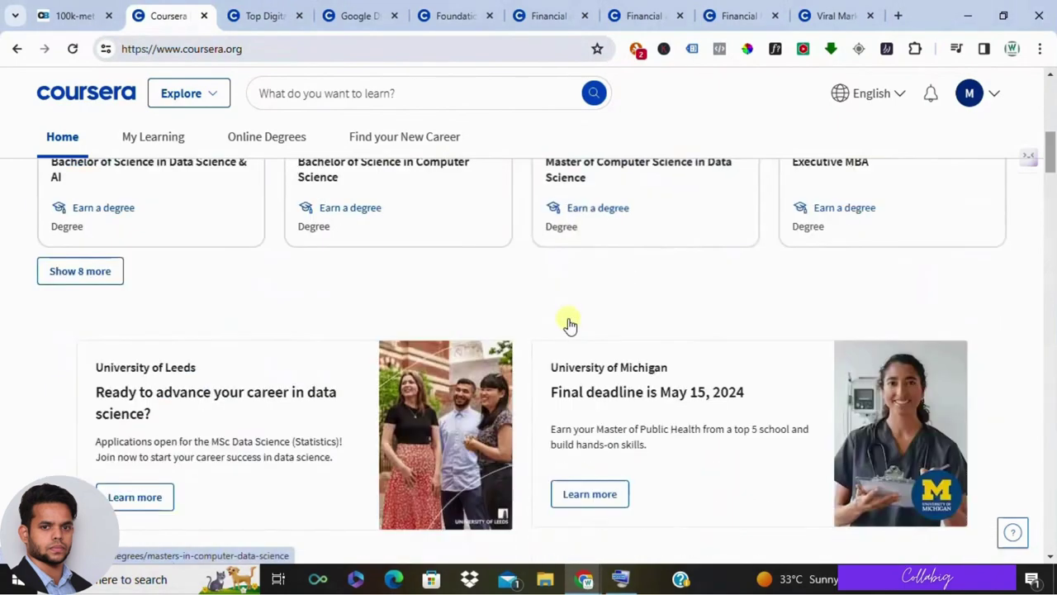
pyautogui.scroll(-5, 568, 324)
pyautogui.scroll(2, 566, 318)
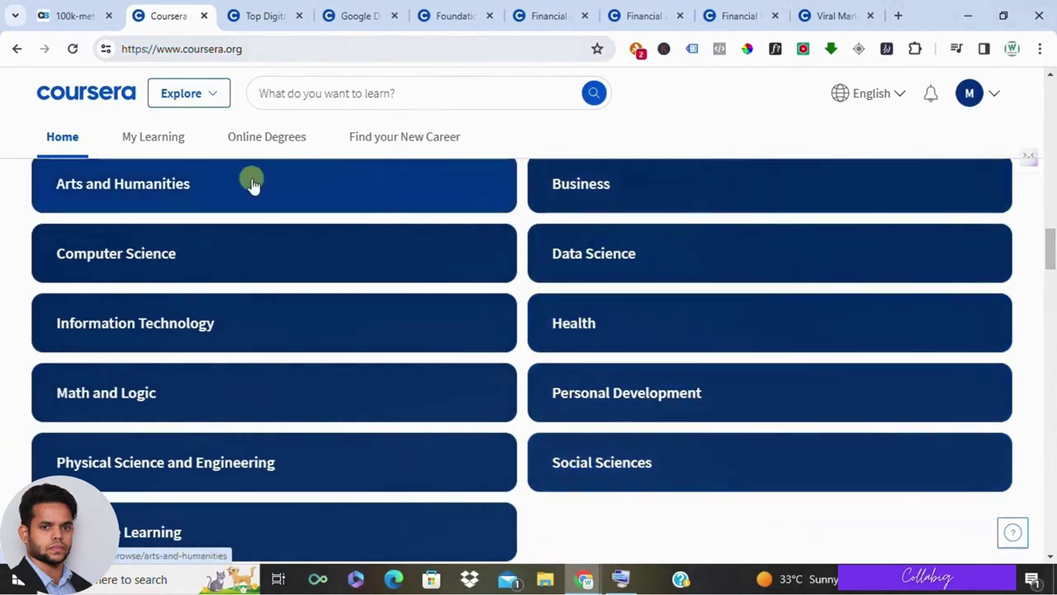
pyautogui.click(76, 10)
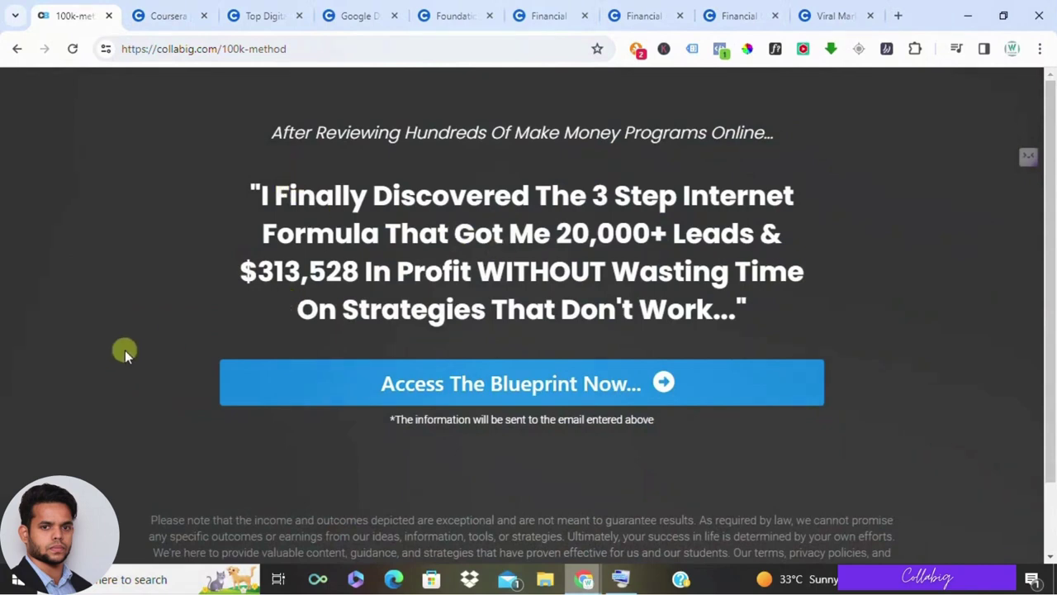
pyautogui.click(541, 392)
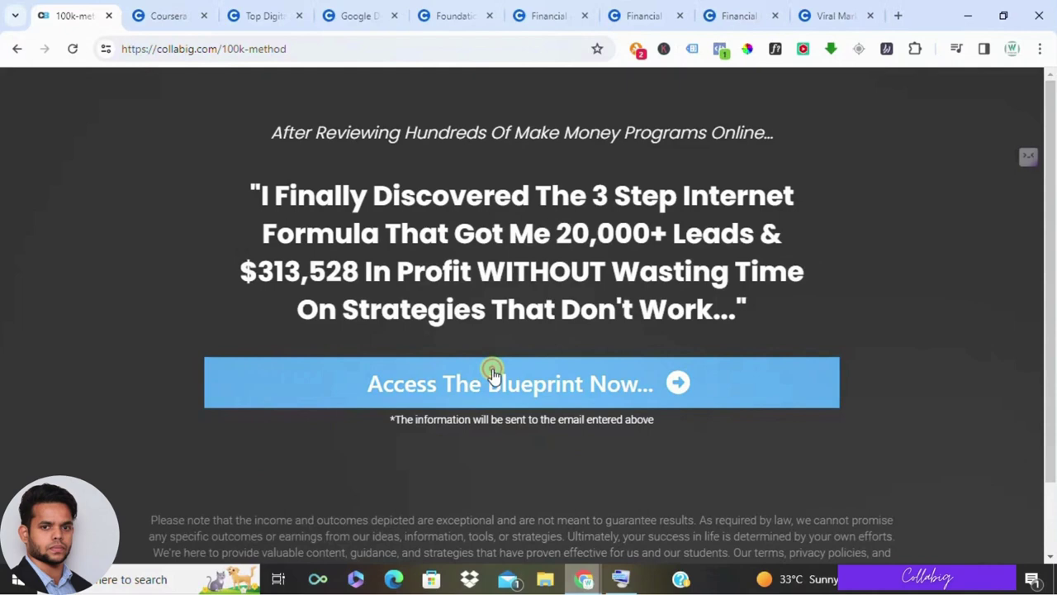
pyautogui.scroll(-1, 442, 368)
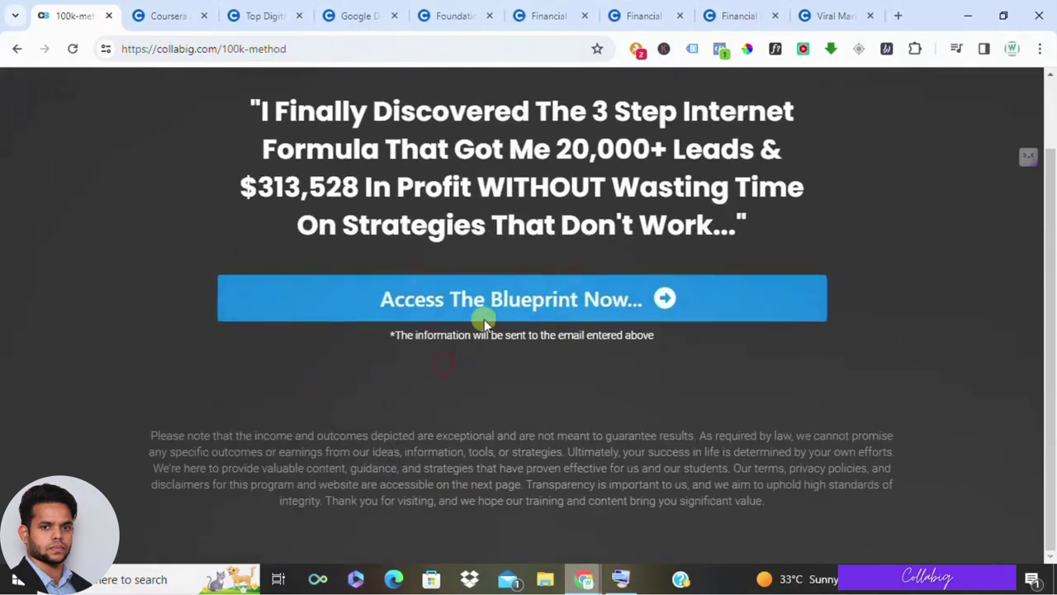
pyautogui.click(503, 301)
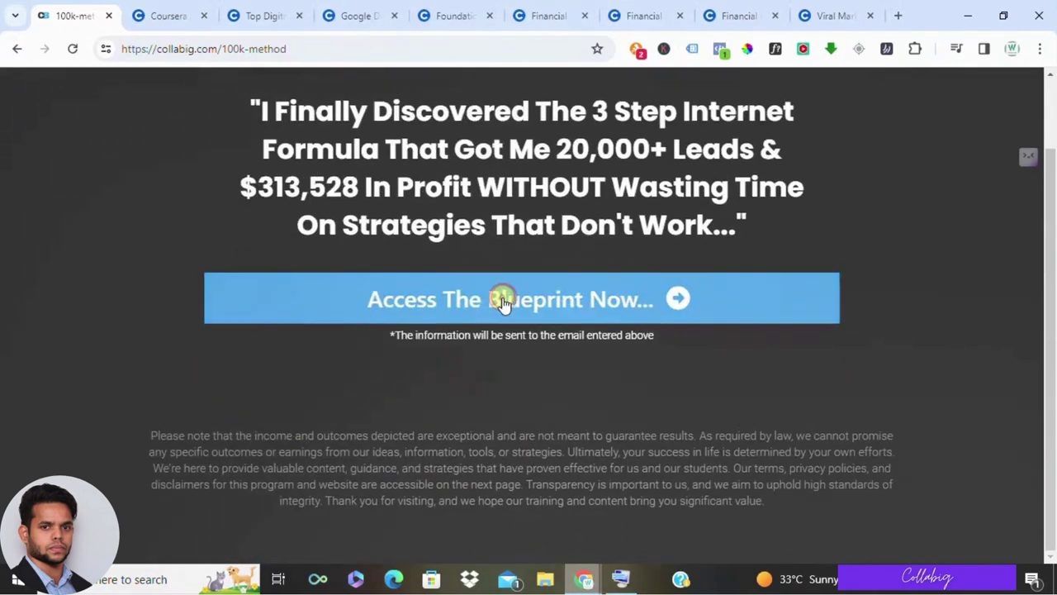